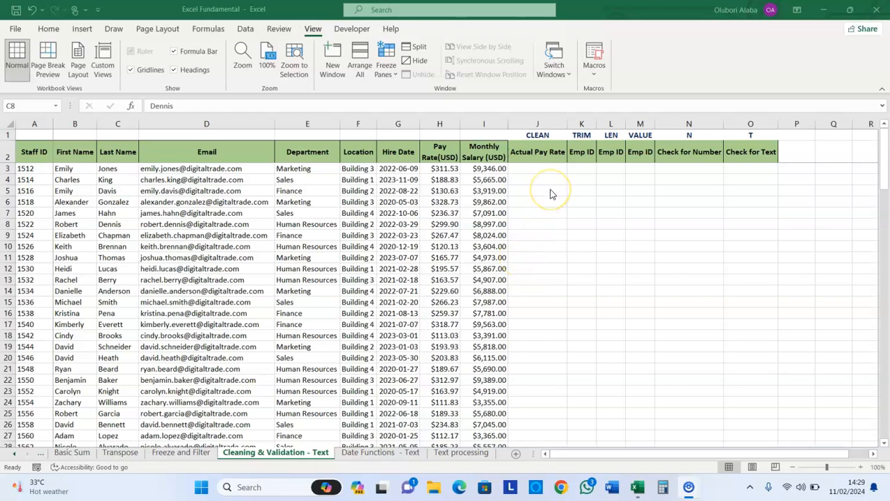
Step: Review the function names in row 1 above the empty result columns, from CLEAN to T
click(539, 135)
click(577, 146)
click(586, 137)
click(611, 135)
click(641, 136)
click(668, 134)
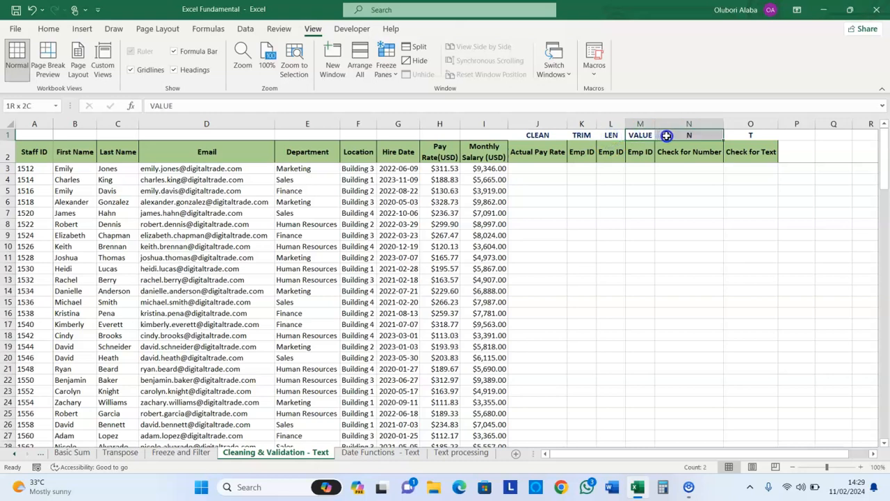
click(736, 135)
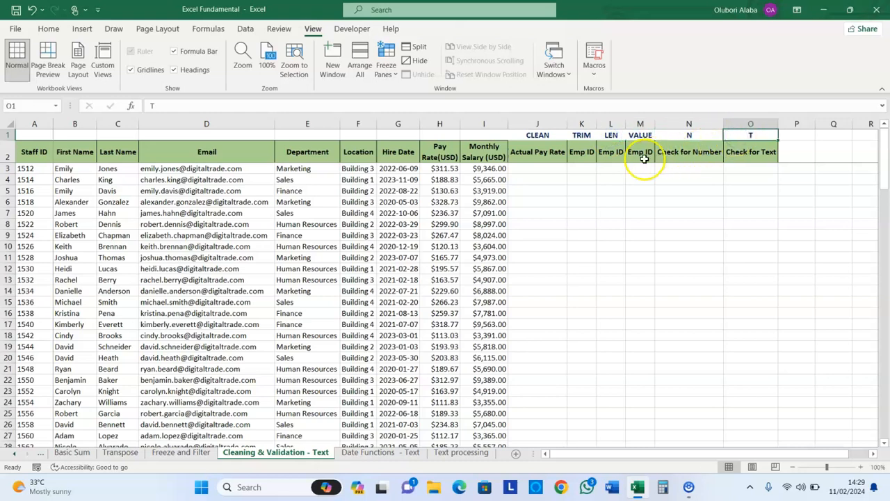
Step: Enter =CLEAN(H3) in J3 under Actual Pay Rate and fill it down the column for all staff rows
click(537, 168)
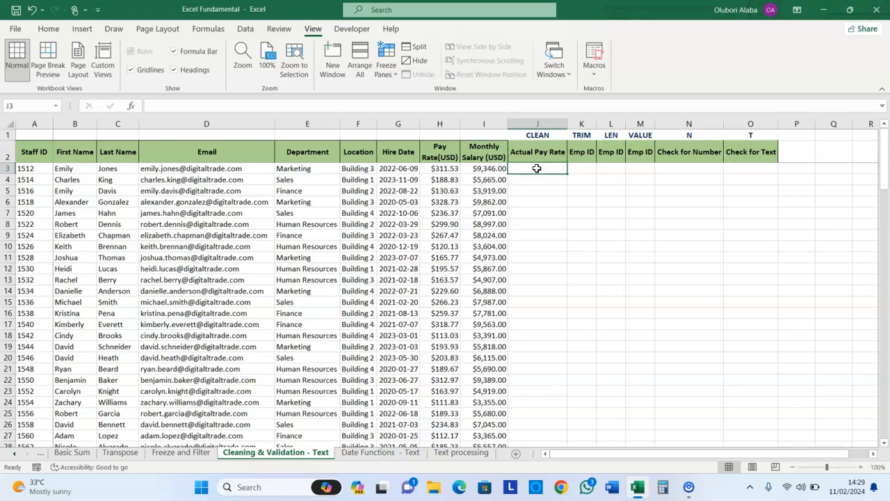
text(=cle)
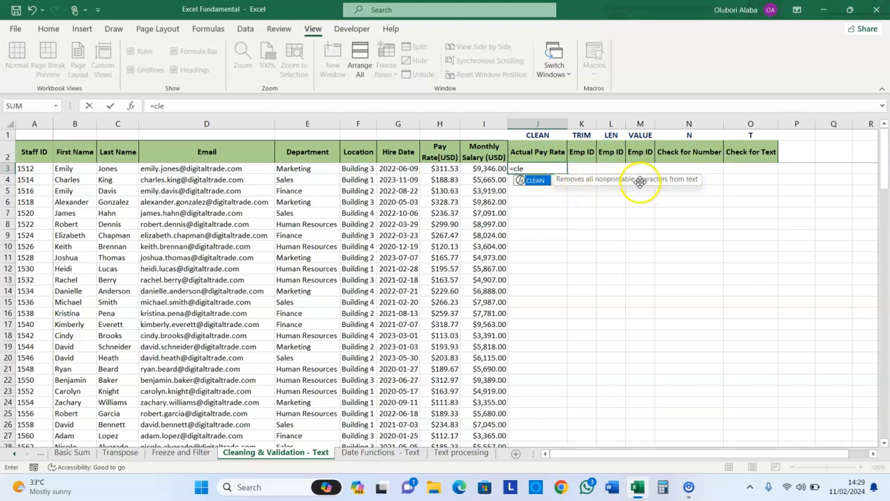
key(Tab)
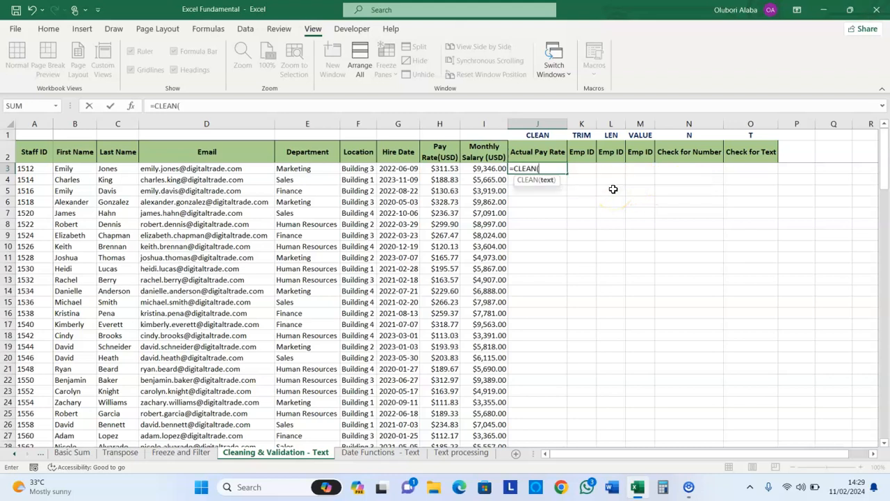
click(446, 170)
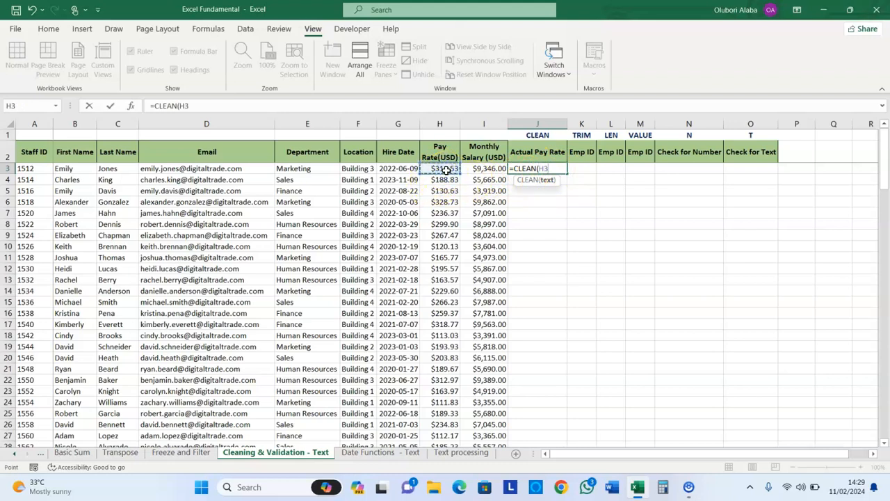
key(Return)
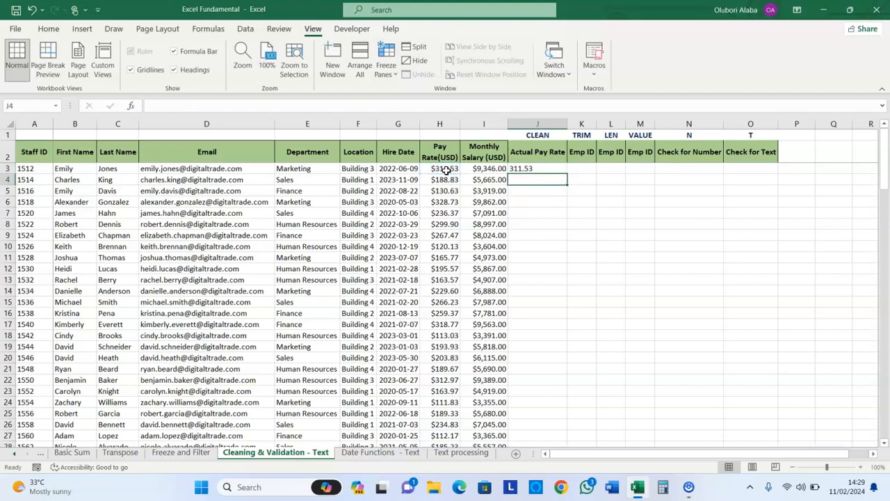
click(539, 167)
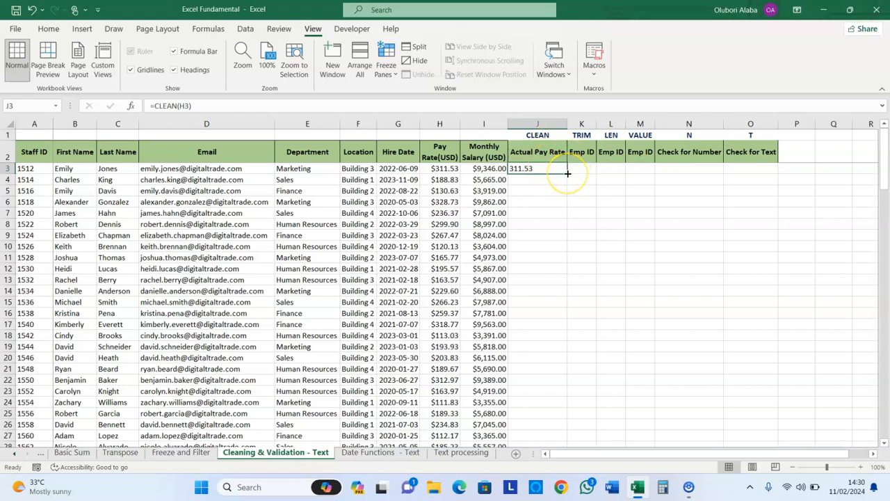
double_click(568, 173)
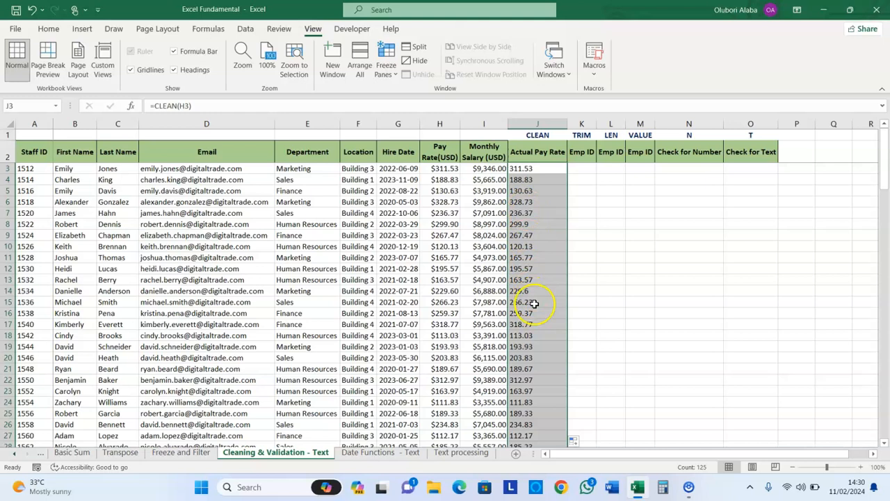
Step: Enter =TRIM(A3) in K3 under the TRIM Emp ID heading and fill it down the column for all staff rows
click(582, 167)
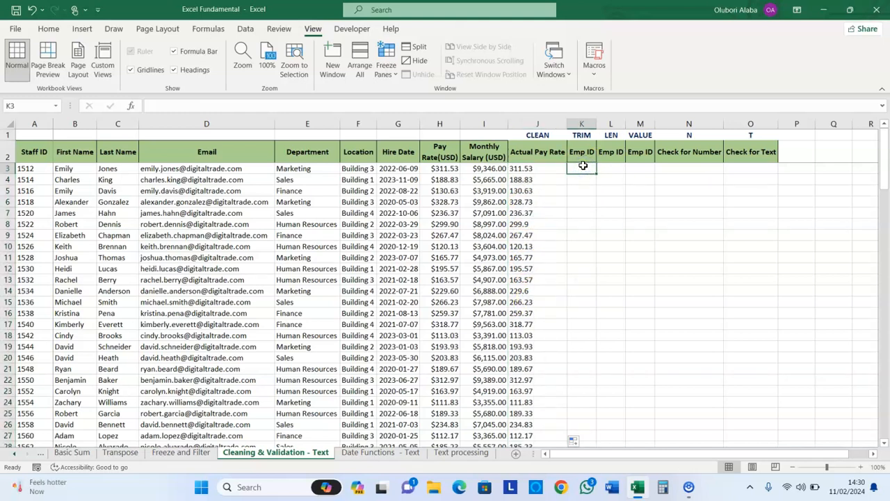
text(=tr)
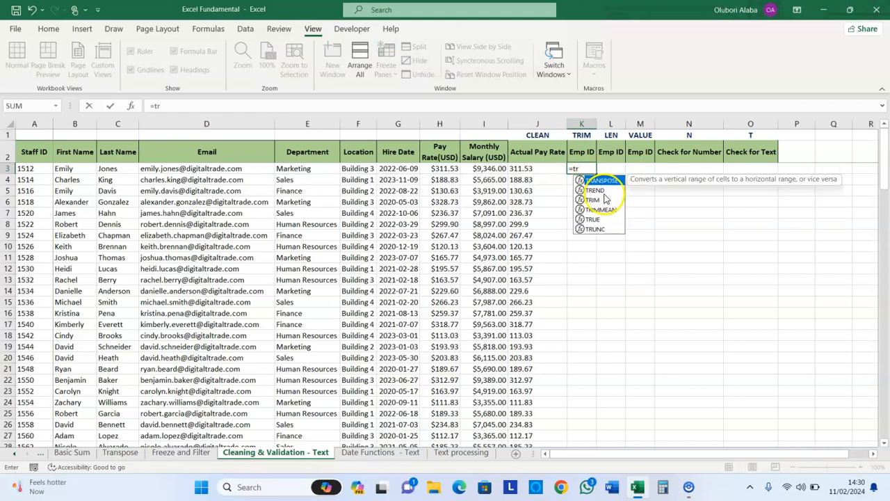
click(597, 200)
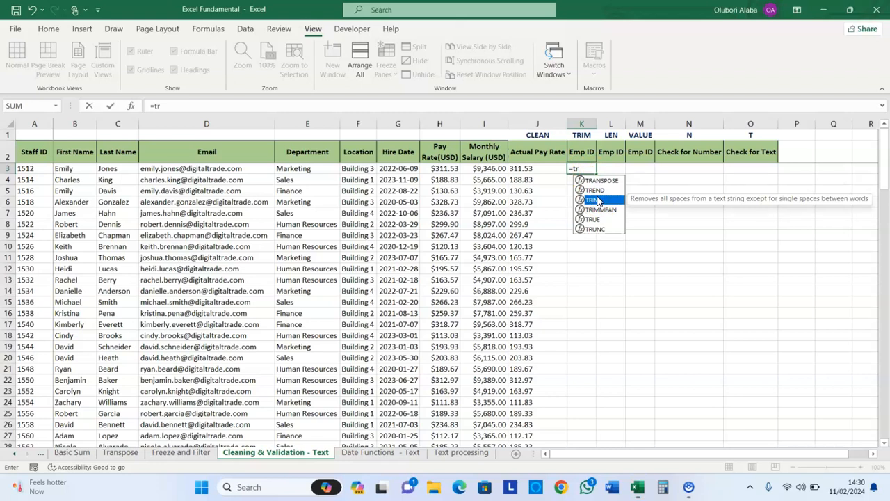
double_click(597, 200)
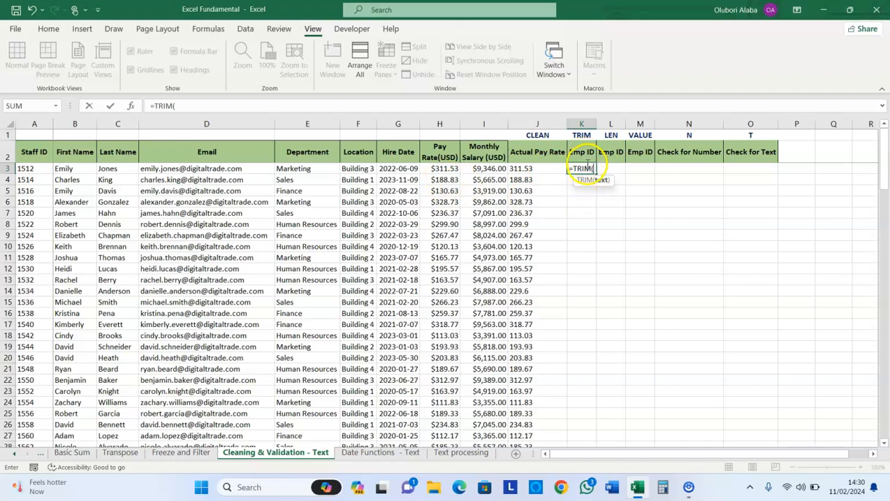
click(27, 169)
key(Return)
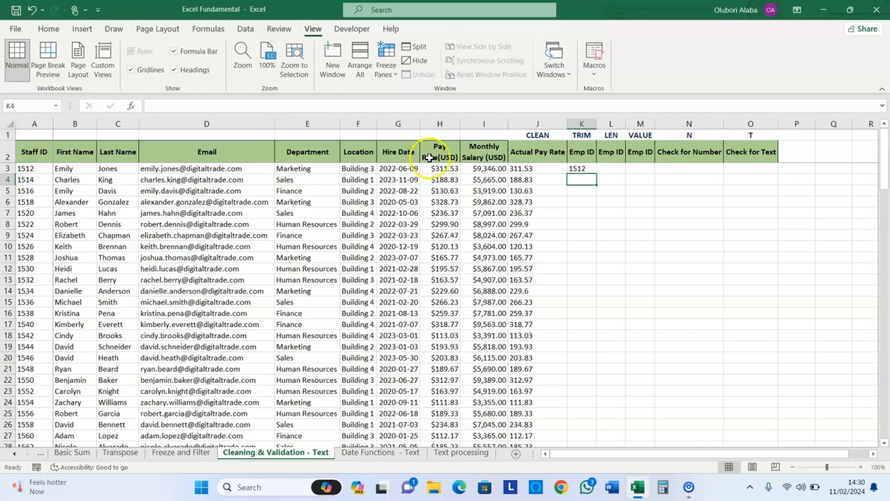
click(578, 168)
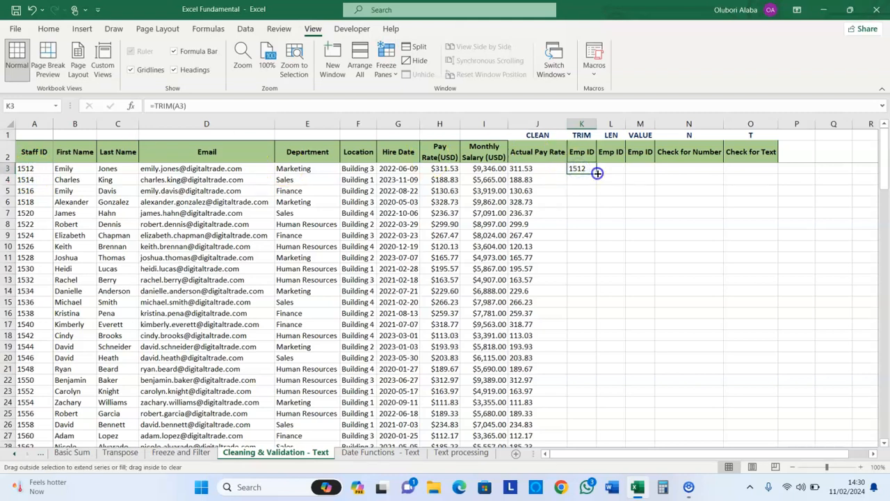
double_click(597, 173)
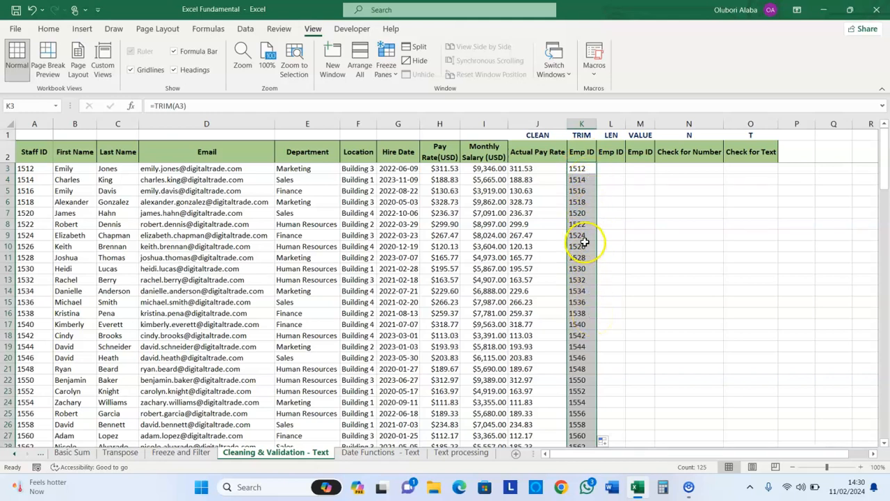
click(609, 170)
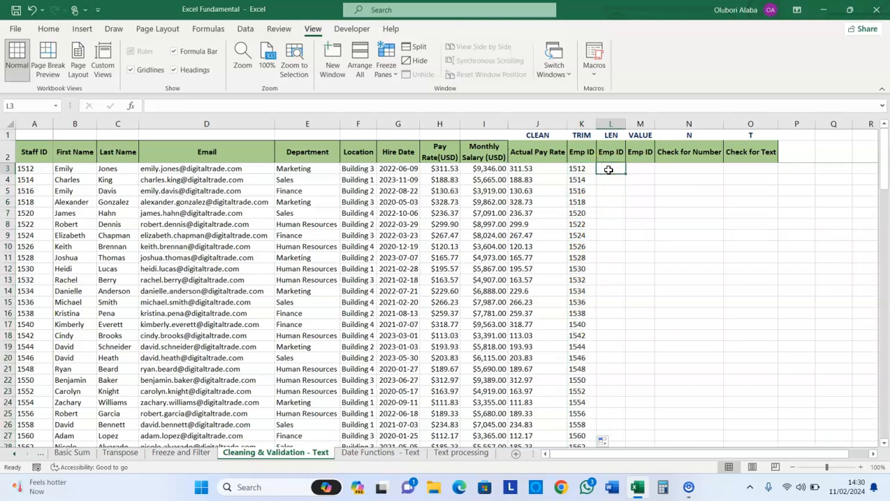
text(=)
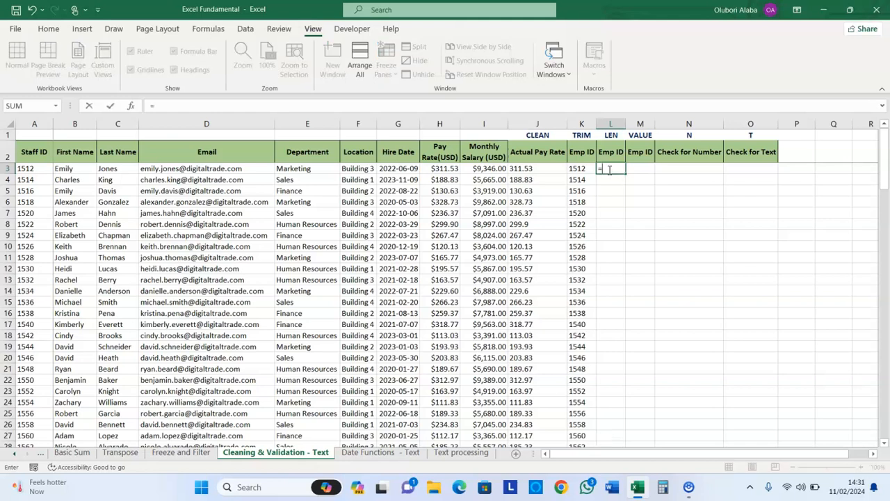
text(len)
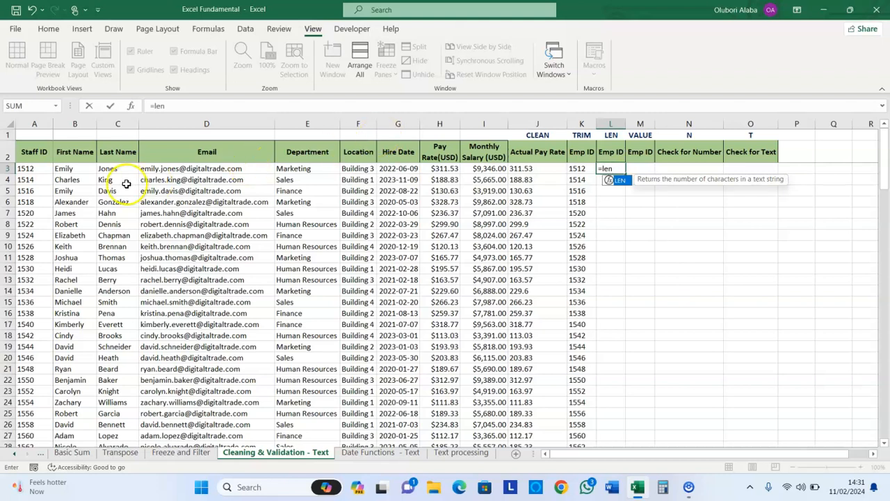
click(27, 169)
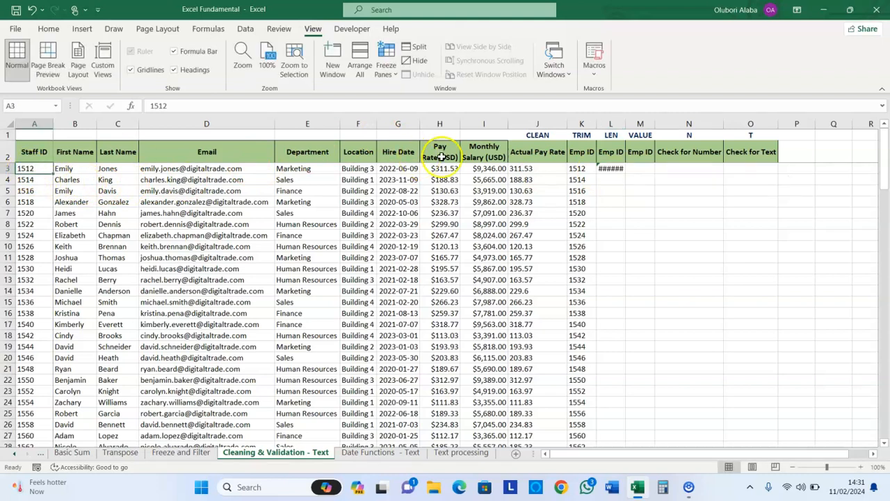
Step: Enter =LEN(A3) in L3 under the LEN Emp ID heading and fill it down the column for all staff rows
click(612, 169)
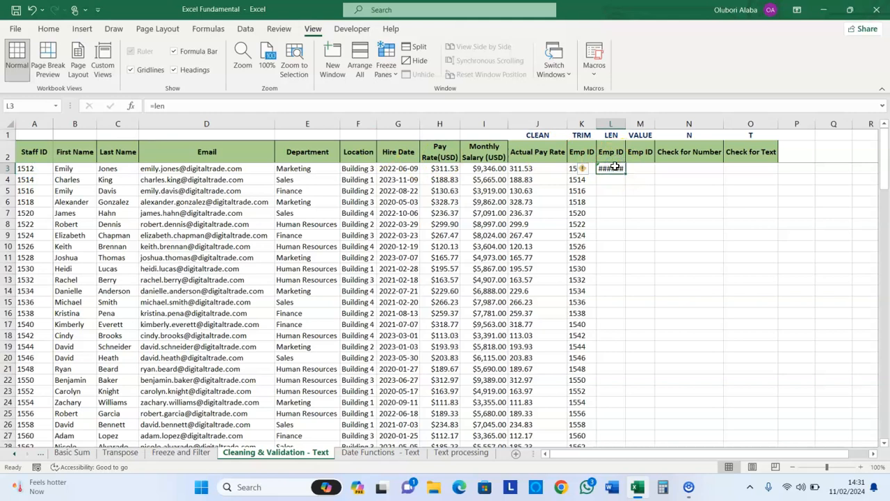
text(=len)
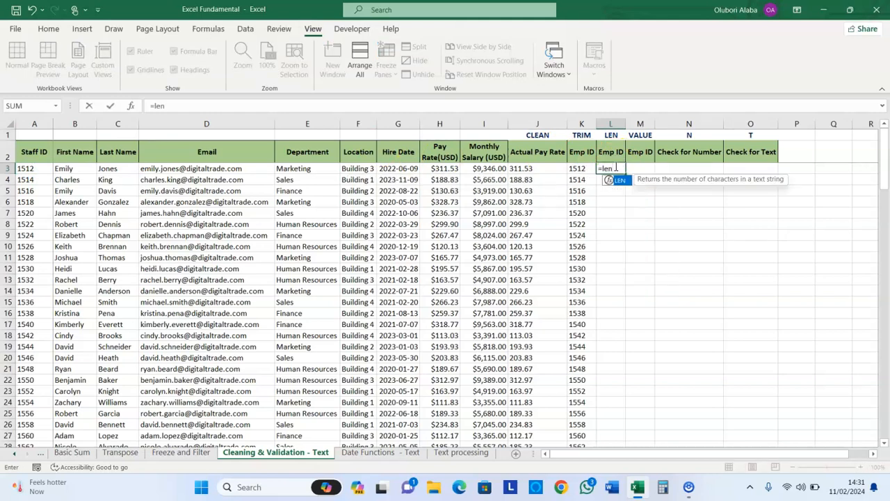
key(Tab)
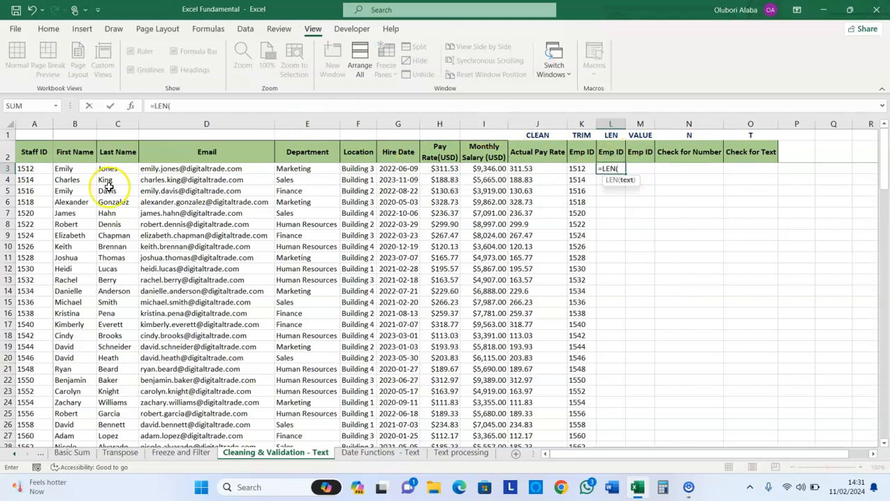
click(26, 169)
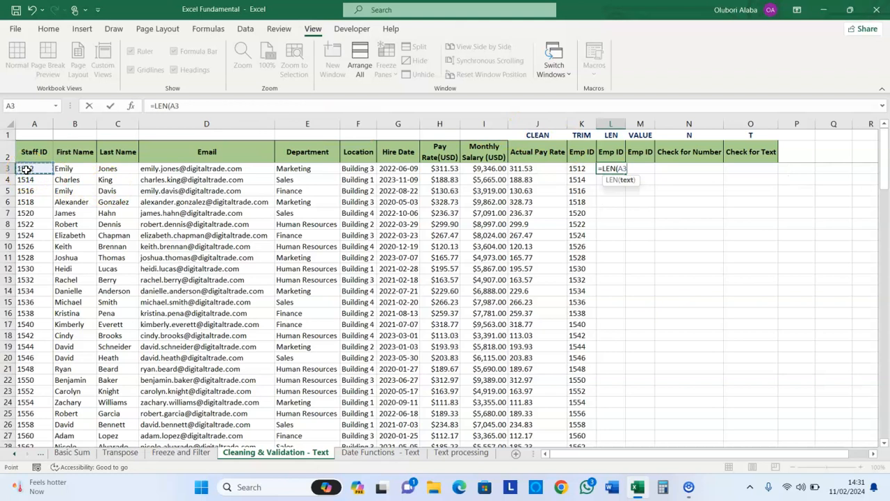
key(Return)
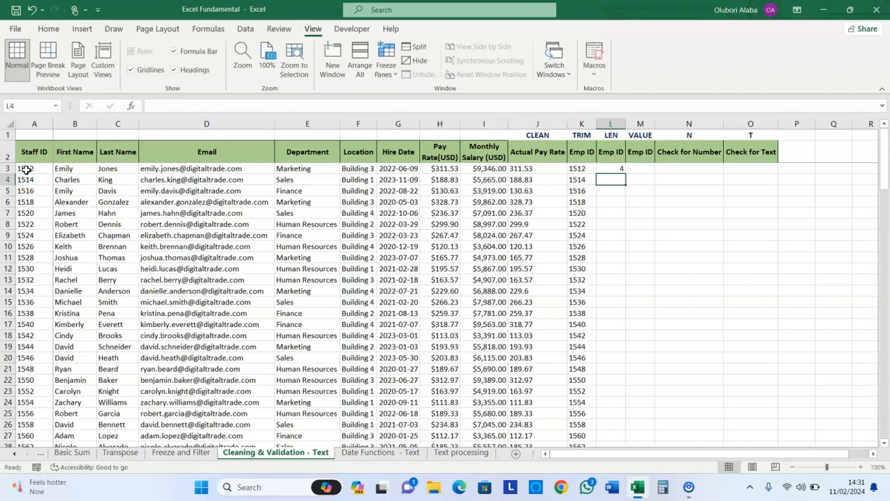
click(617, 169)
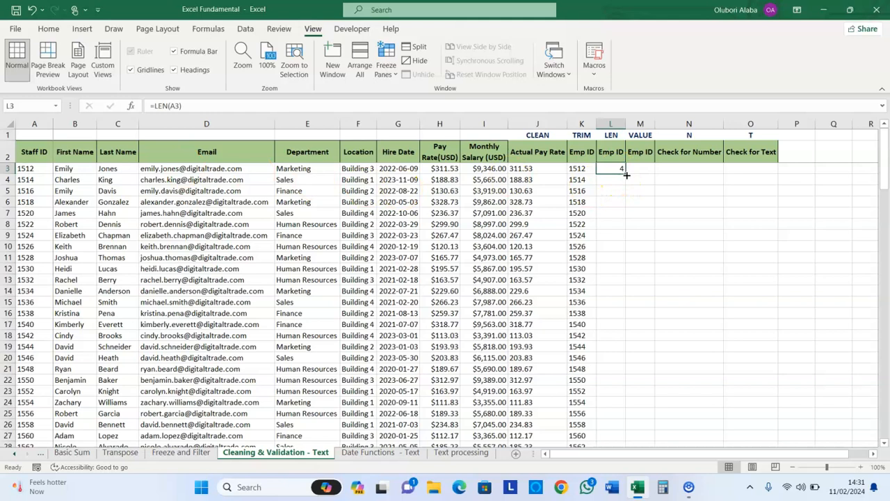
double_click(626, 175)
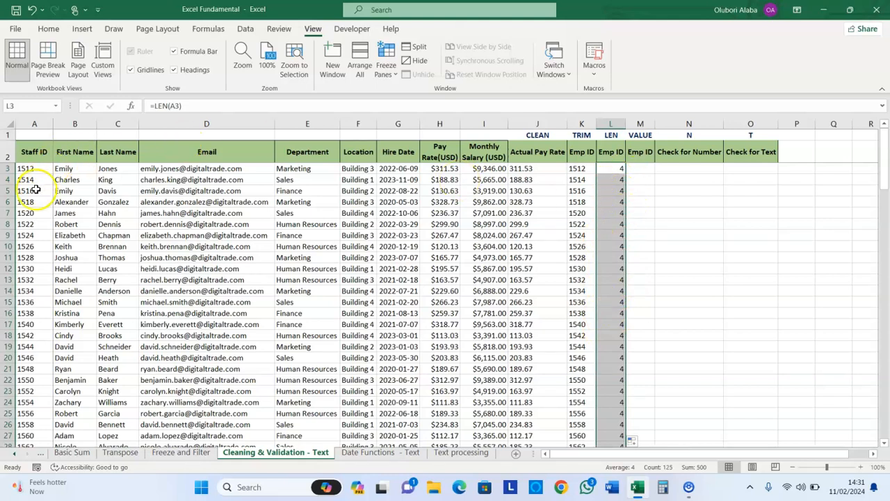
Step: Append 67 to the Staff ID in A8 and check its character count in L8
double_click(39, 223)
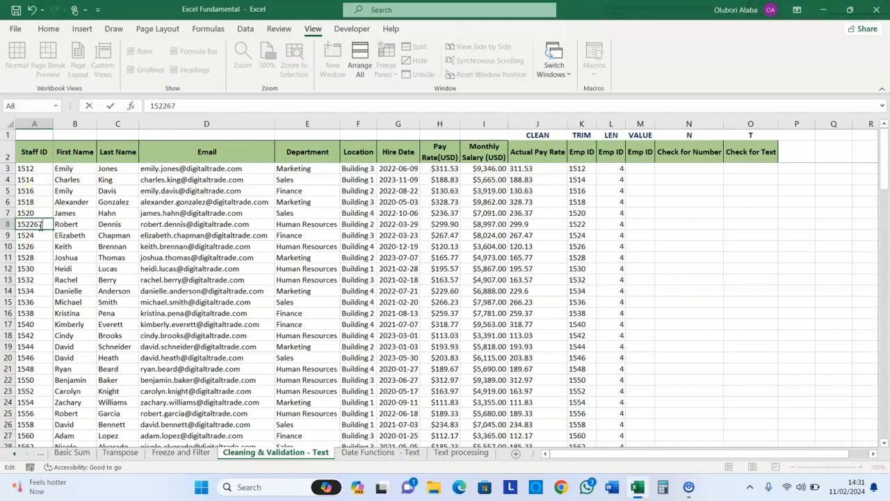
key(Return)
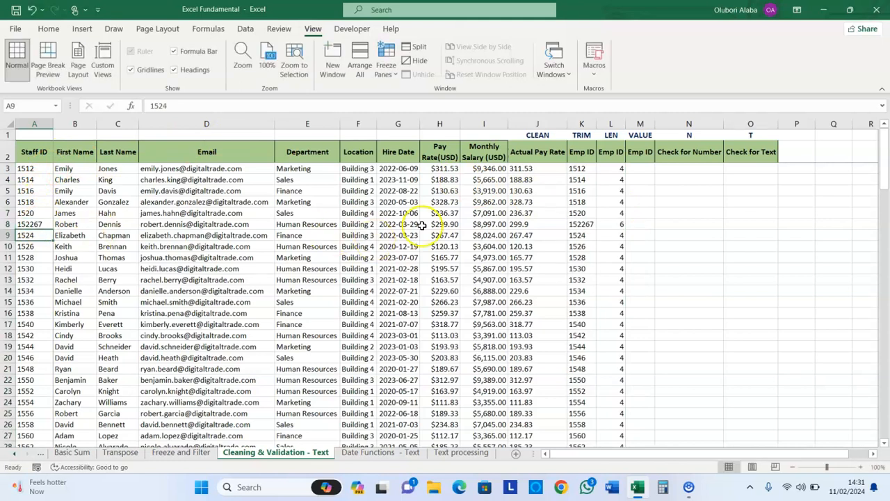
click(616, 224)
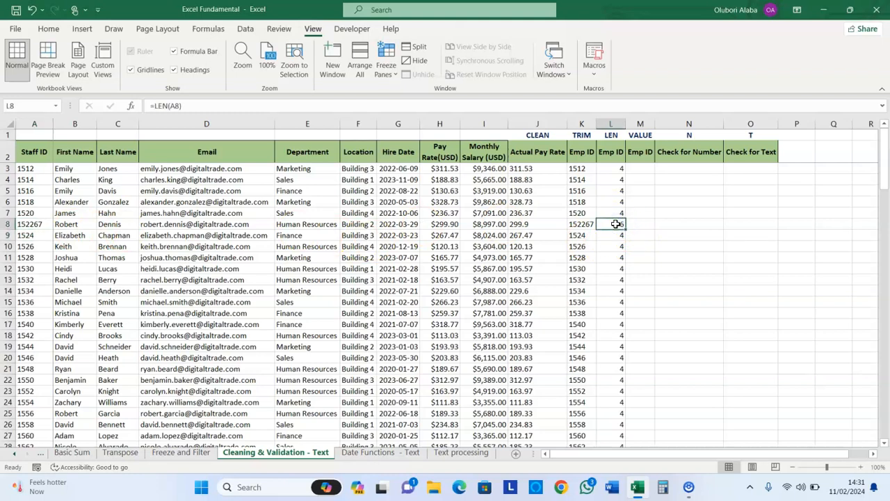
Step: Remove the appended 67 from the Staff ID in A8
click(31, 225)
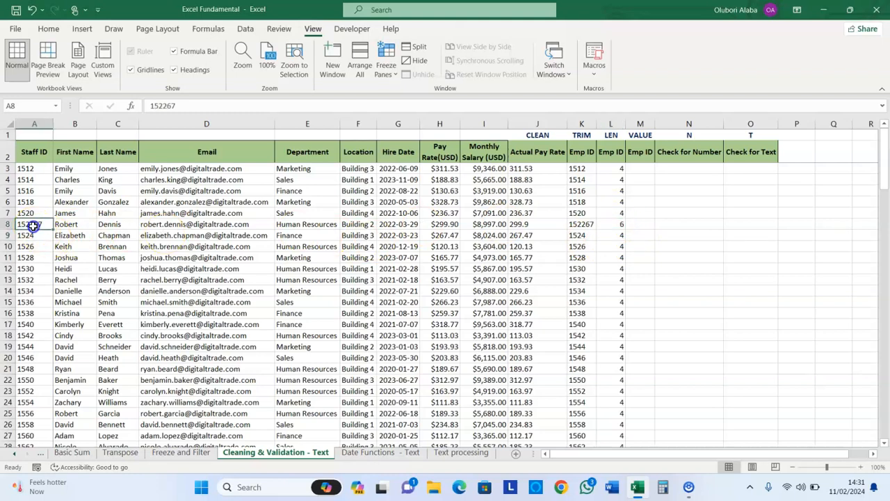
click(180, 105)
key(BackSpace)
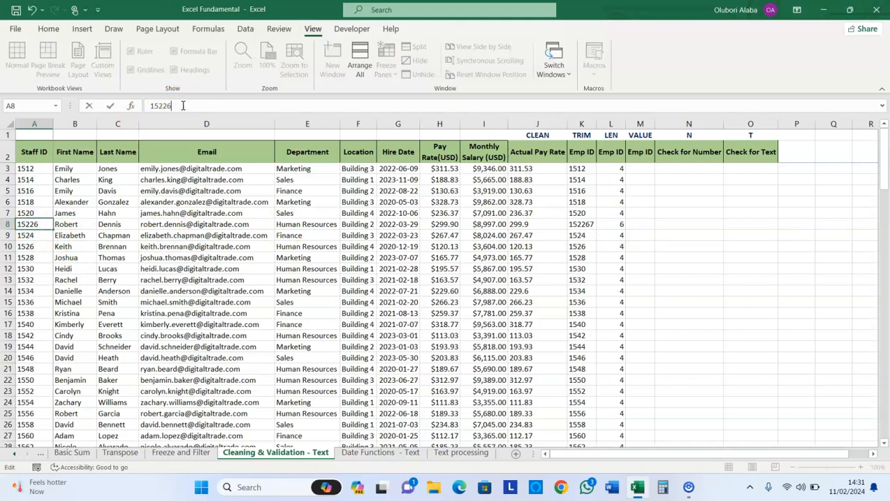
Step: Enter =VALUE(A3) in M3 under the VALUE Emp ID heading and fill it down the column for all staff rows
click(643, 169)
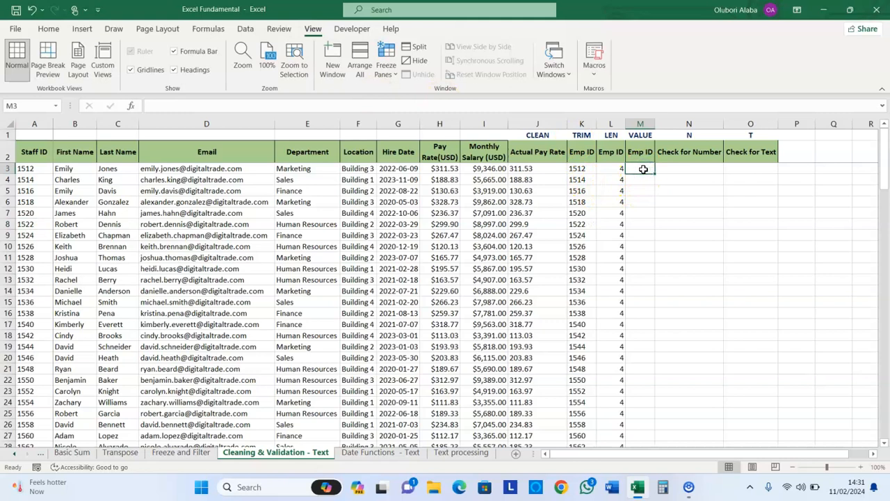
text(=)
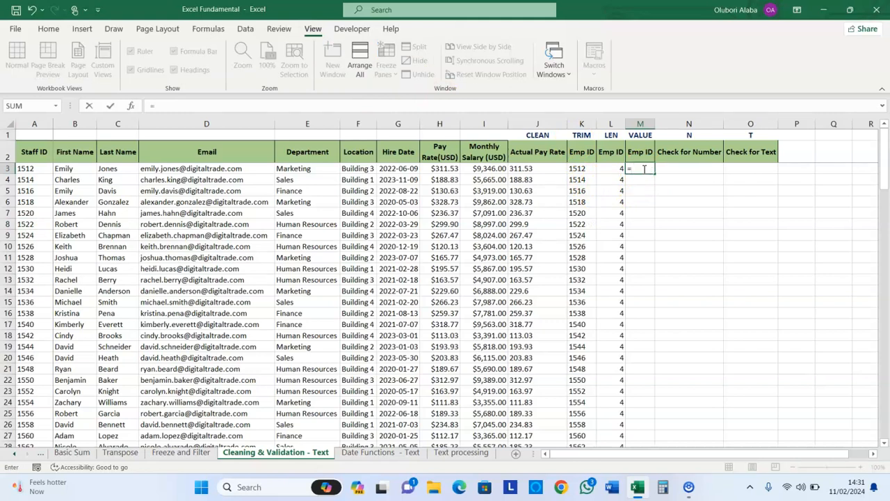
text(va)
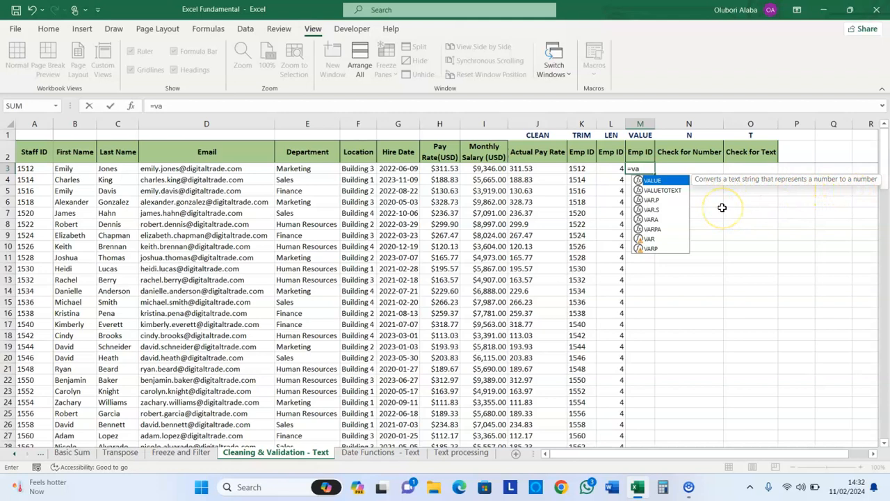
key(Tab)
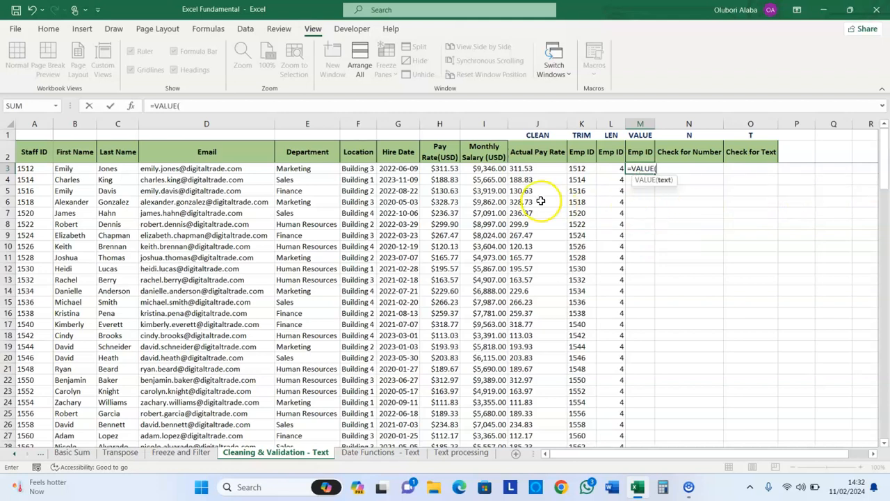
click(40, 167)
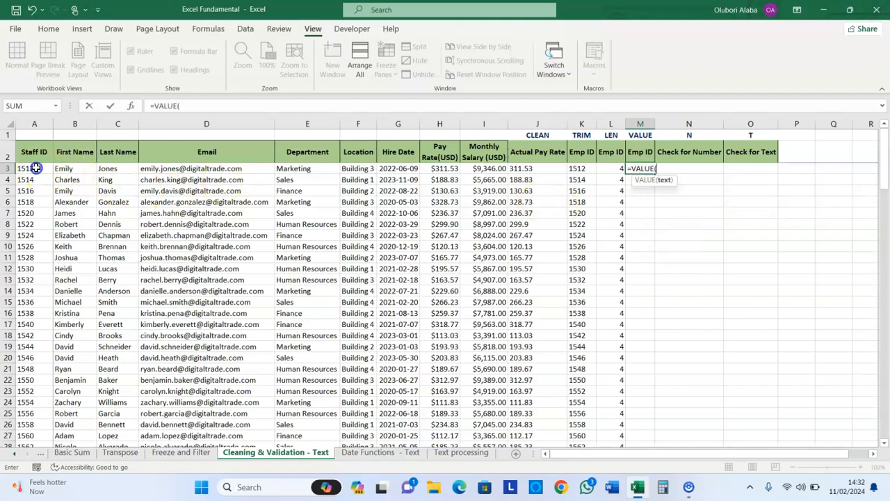
key(Return)
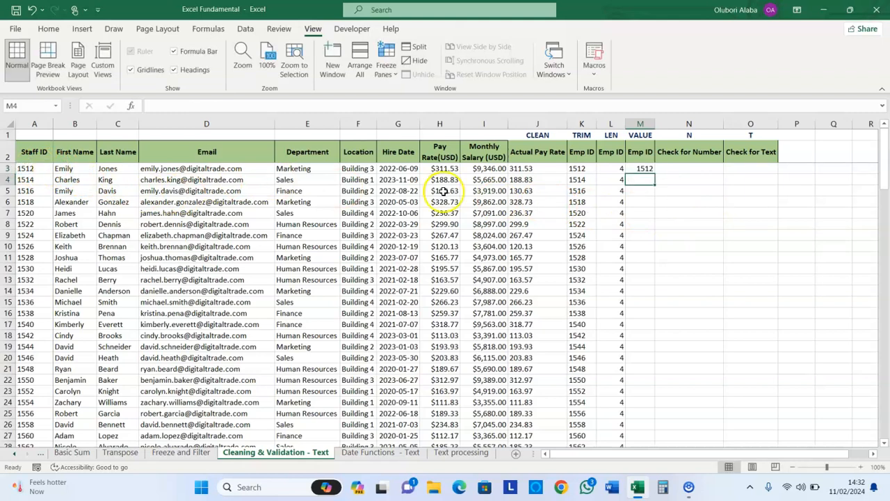
click(643, 169)
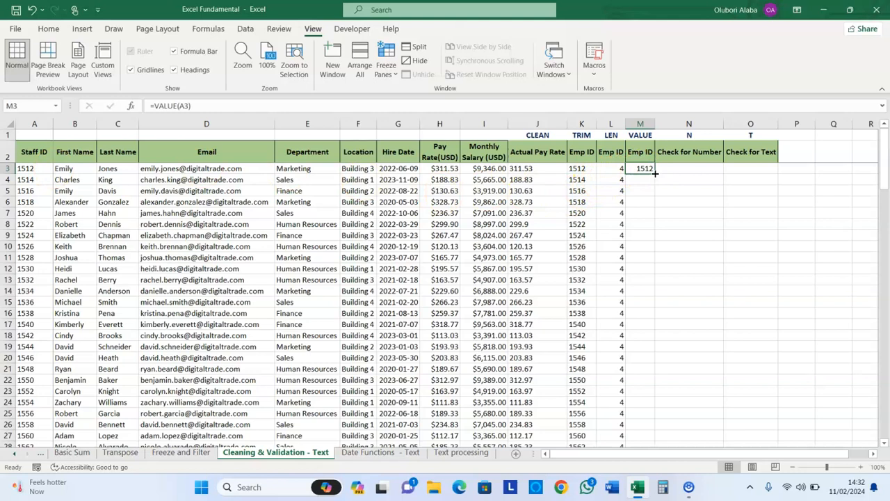
double_click(654, 174)
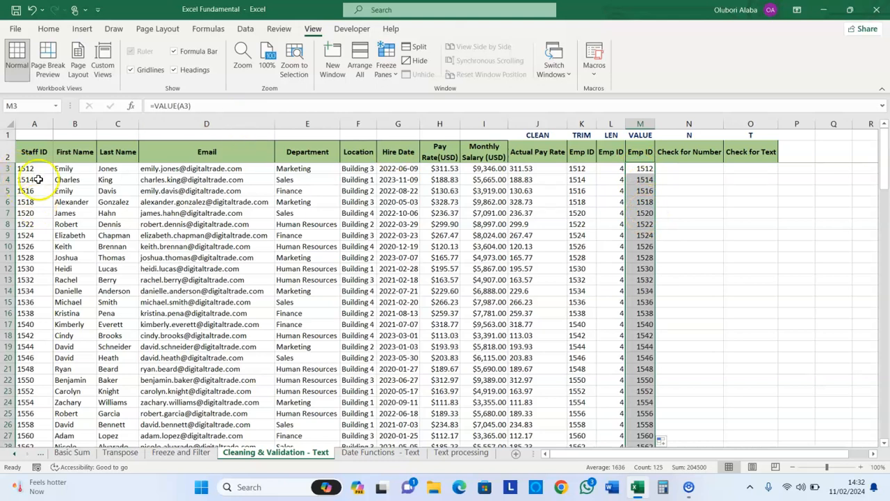
Step: Append e to the Staff ID in A3 to test the VALUE formula in M3, and remove the letter again
click(32, 159)
double_click(39, 170)
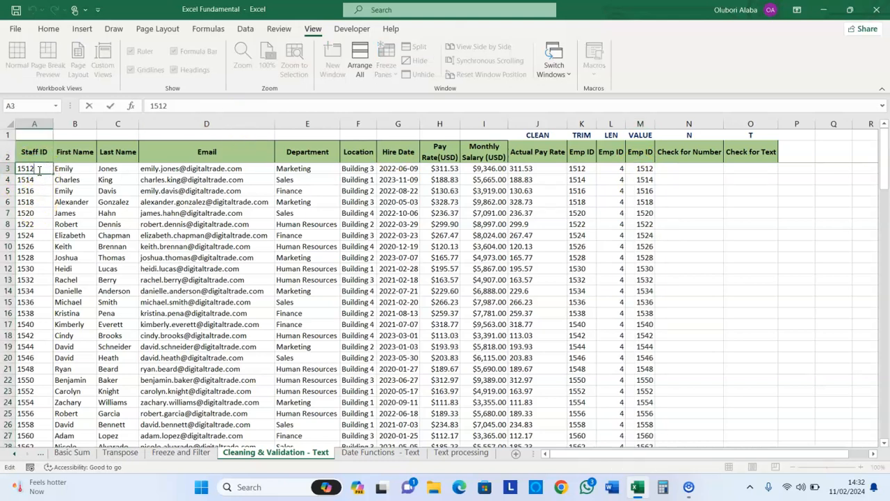
key(Return)
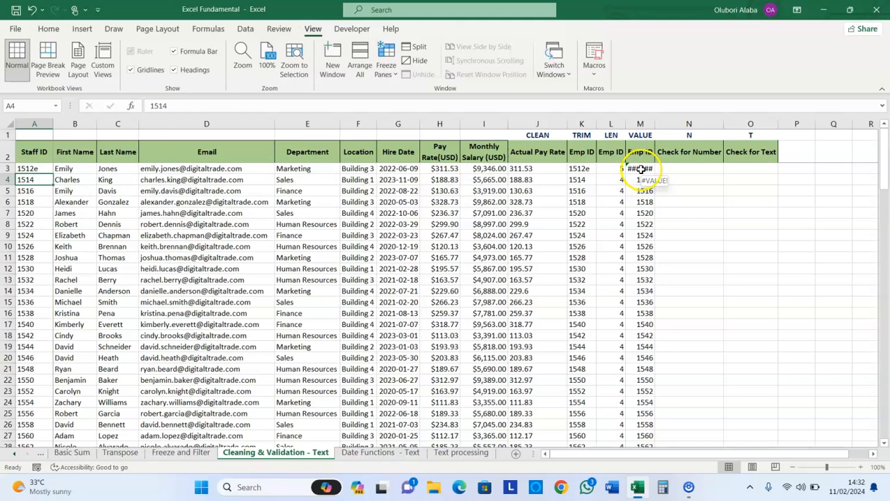
double_click(39, 168)
key(Return)
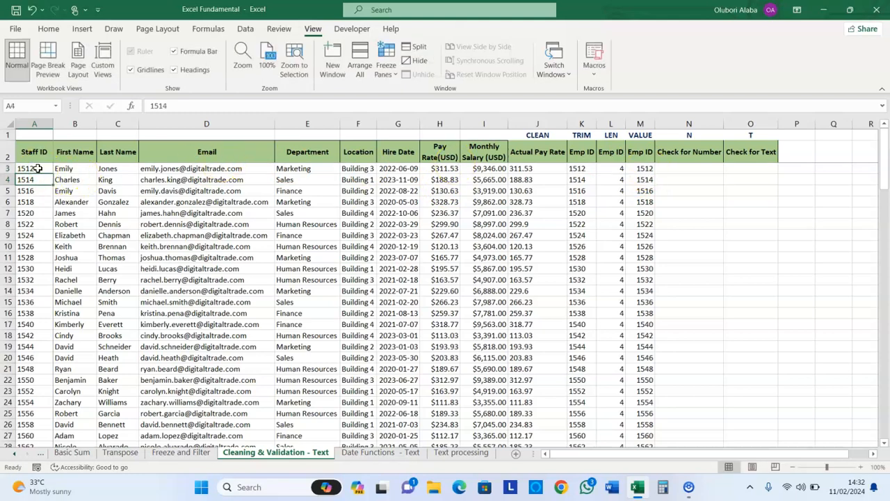
Step: Enter =N(A3) in N3 under the Check for Number heading and fill it down the column for all staff rows
click(666, 168)
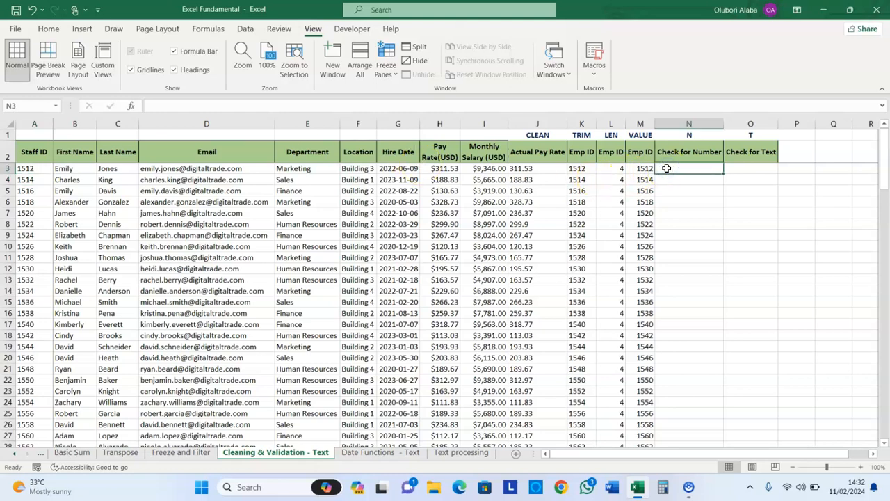
text(=n)
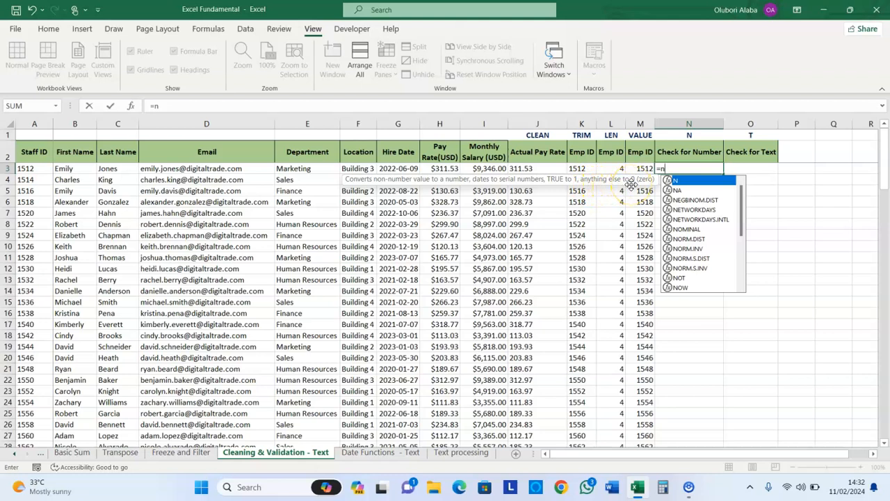
key(Tab)
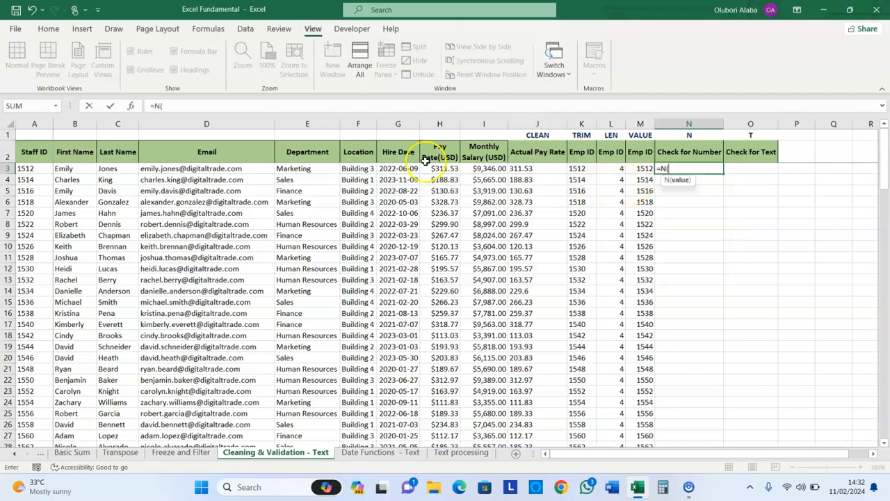
click(26, 167)
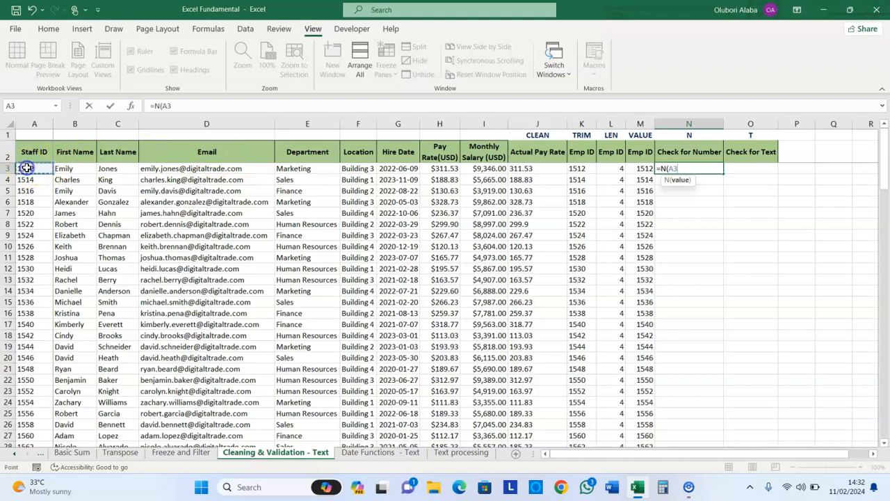
key(Return)
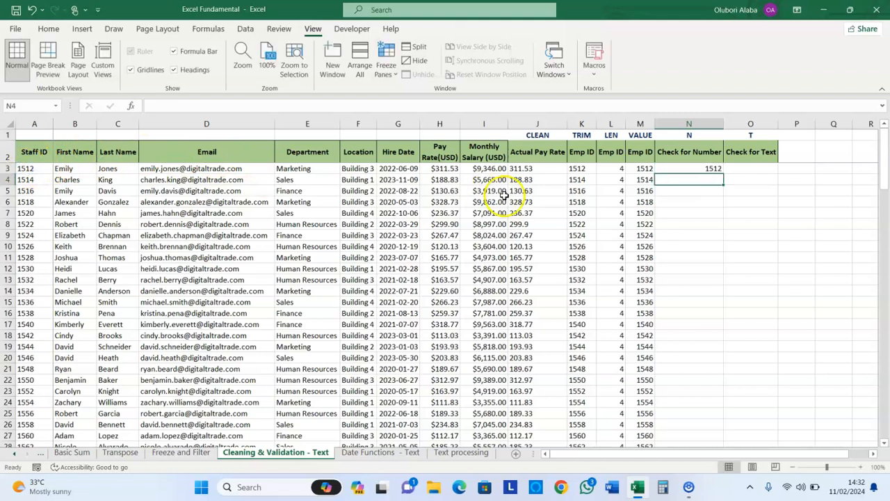
click(675, 169)
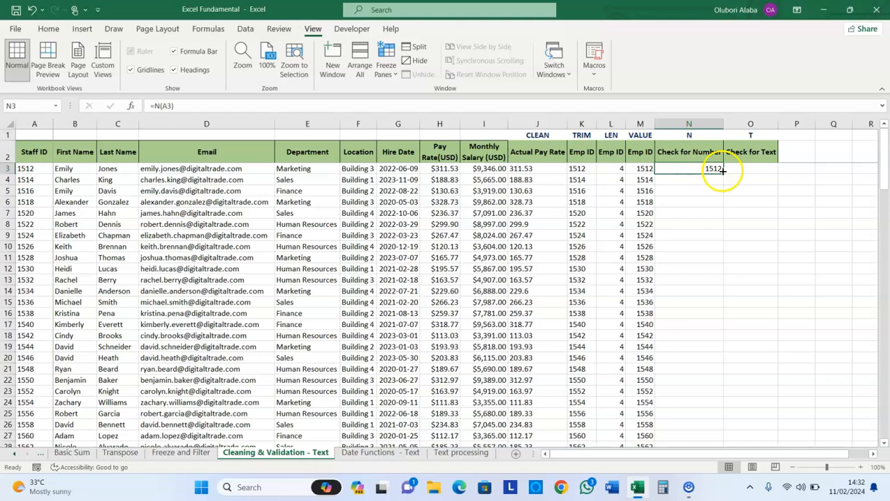
double_click(723, 170)
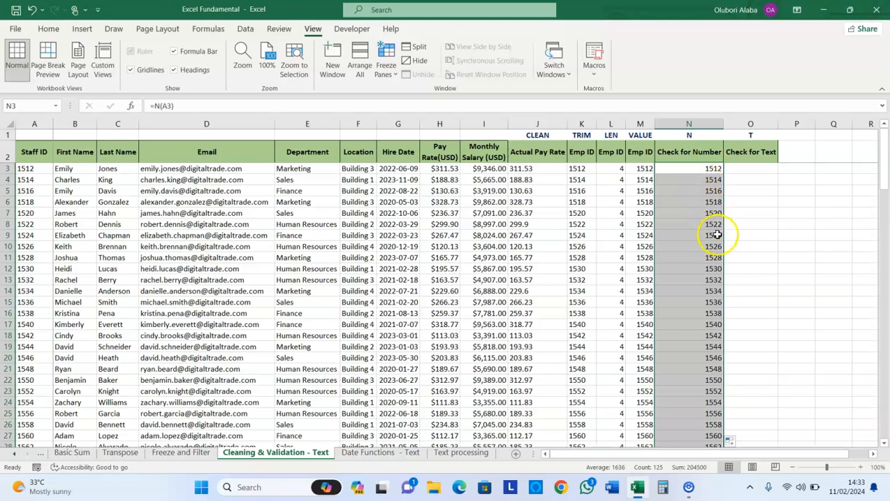
Step: Append er to the Staff ID in A6 and check the N formula's result in N6
double_click(34, 201)
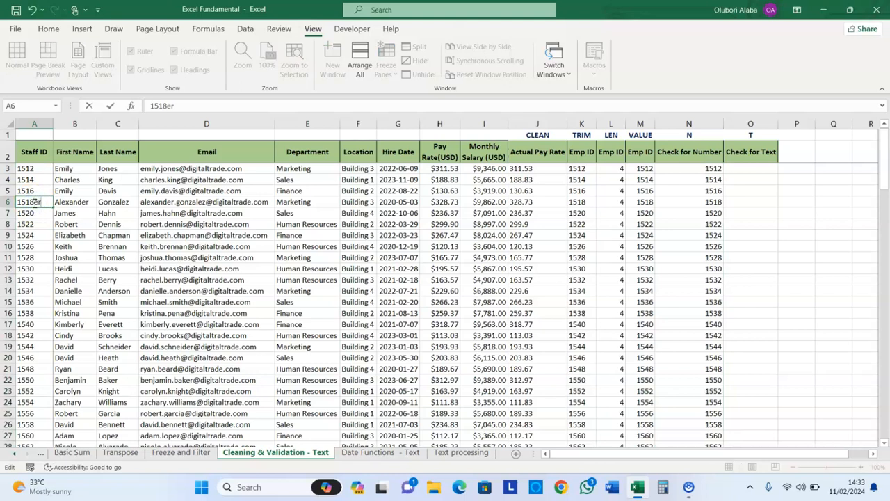
key(Return)
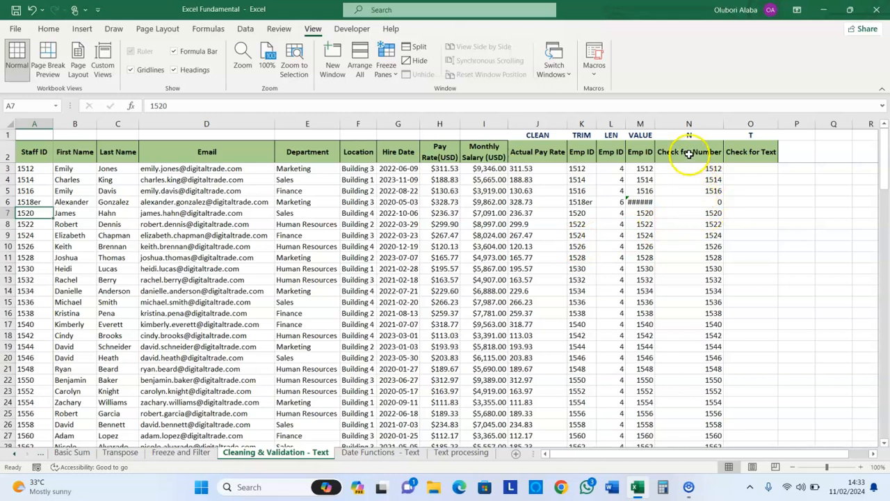
click(699, 200)
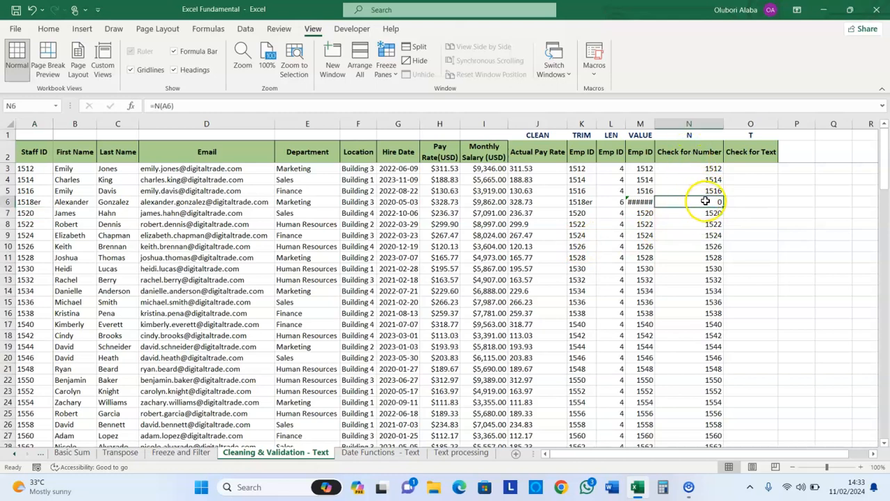
Step: Remove the appended er from the Staff ID in A6
click(22, 201)
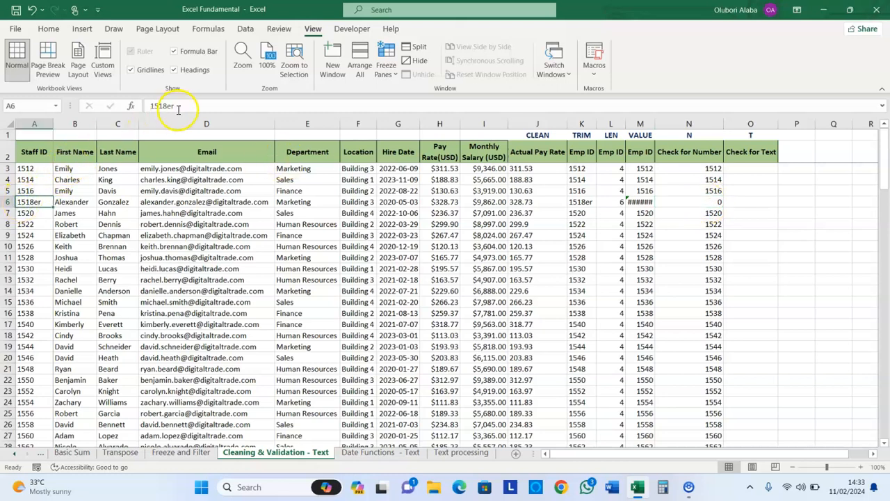
click(179, 107)
key(BackSpace)
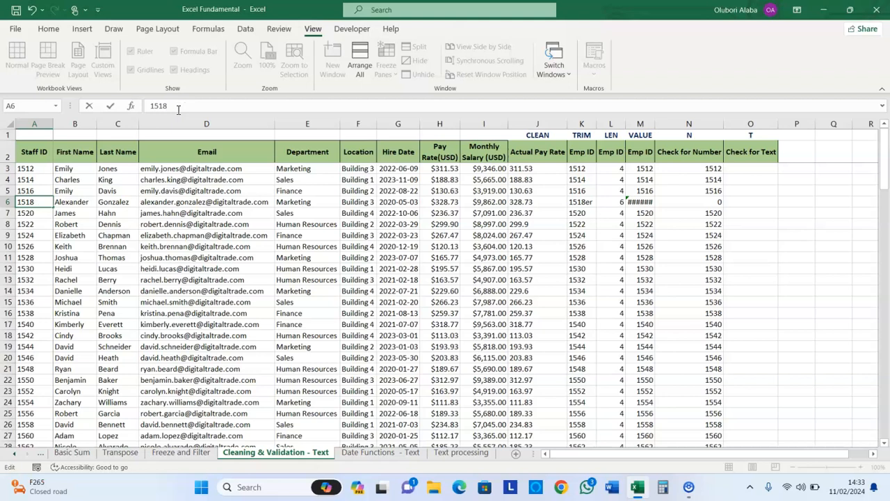
key(Return)
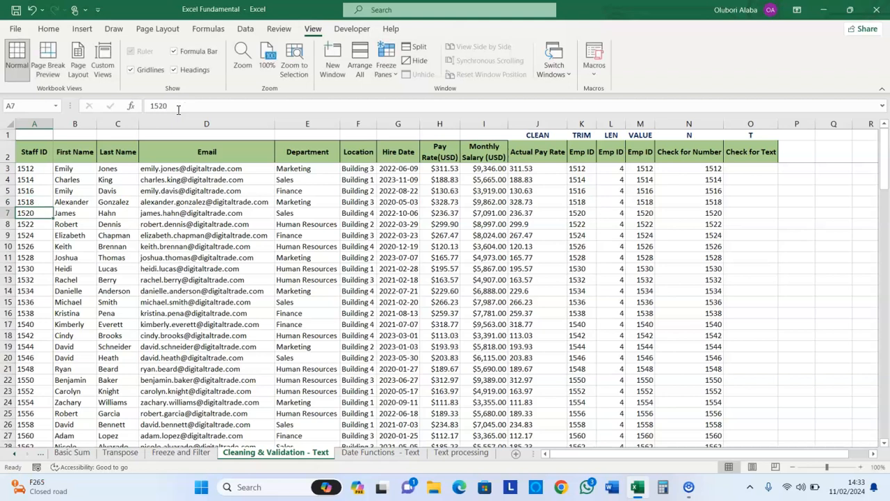
Step: Enter =T(A3) in O3 under the Check for Text heading and fill it down the column for all staff rows
click(753, 168)
text(=)
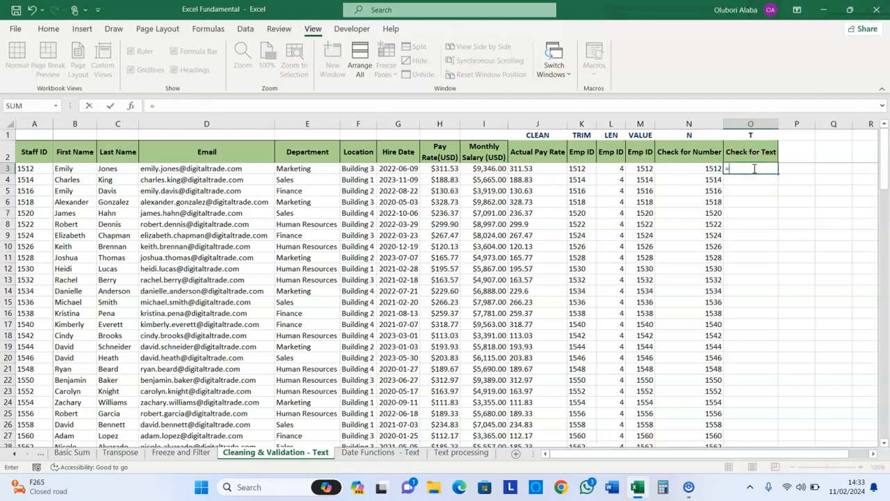
text(t)
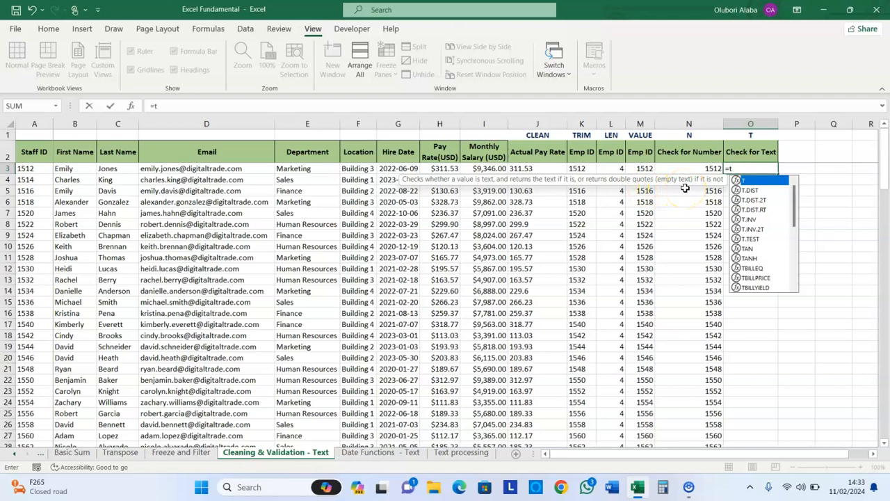
key(Escape)
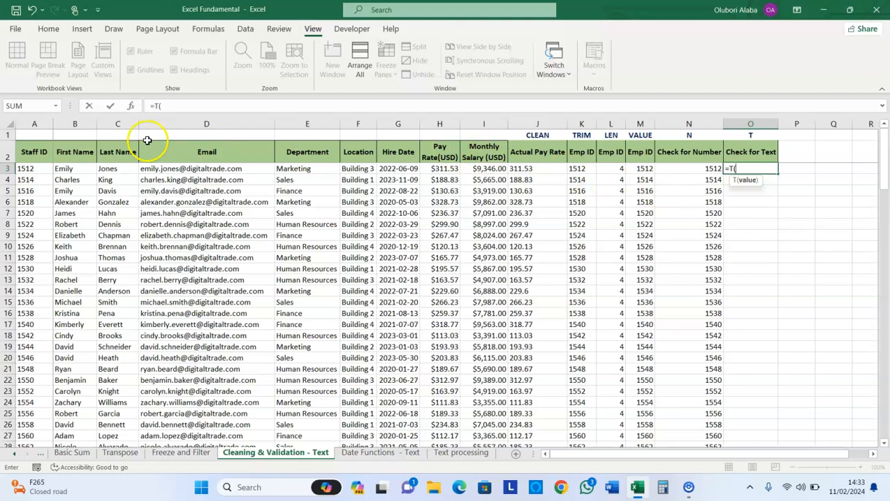
click(32, 168)
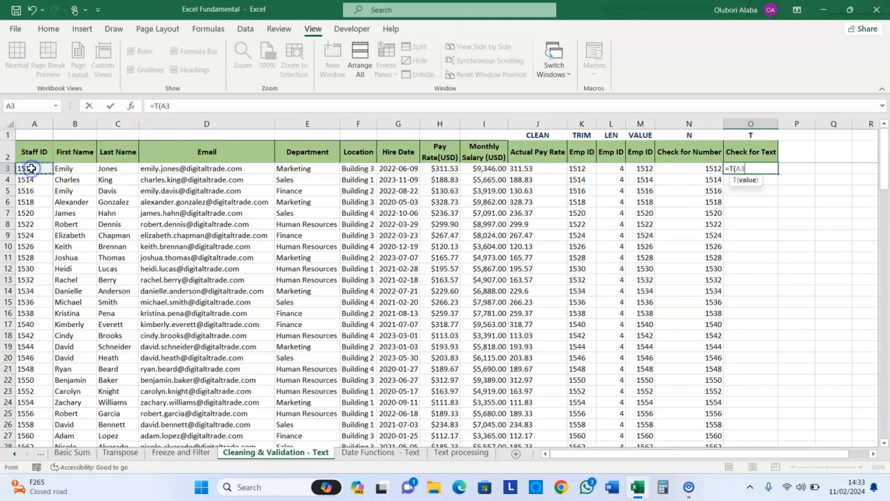
key(Return)
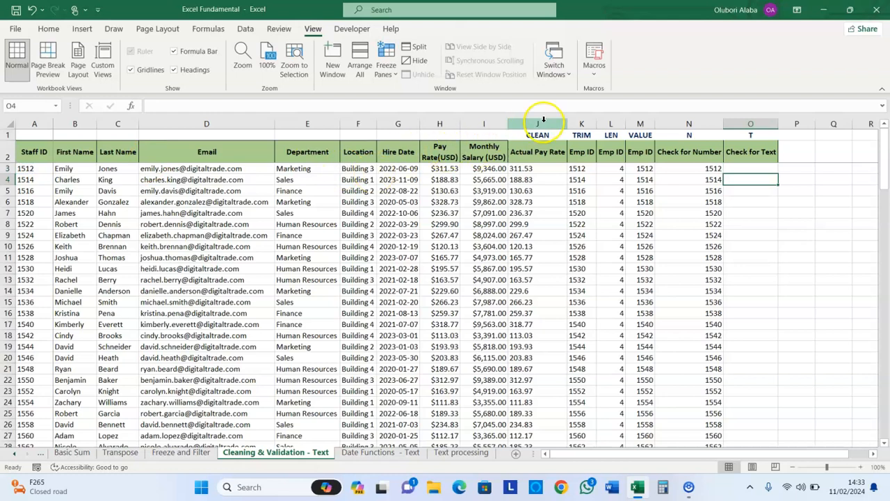
click(743, 170)
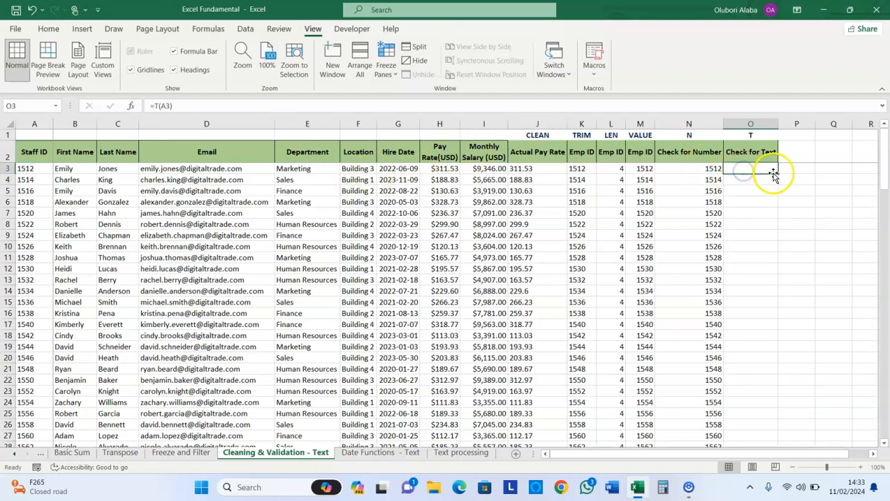
double_click(776, 173)
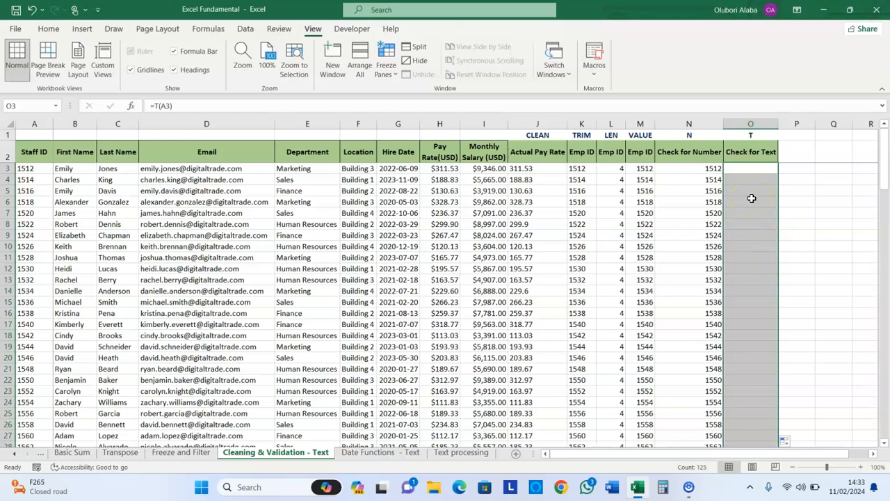
Step: Append er to the Staff ID in A5 and check the T formula's result in O5
click(28, 191)
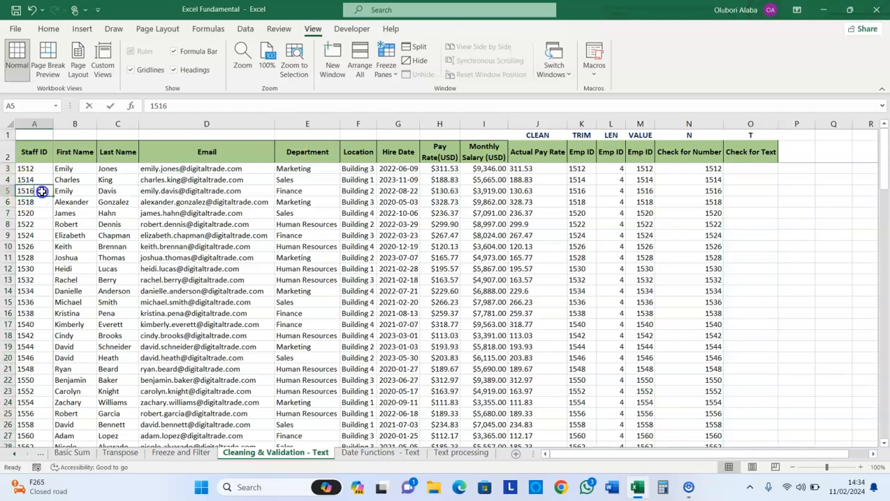
double_click(42, 190)
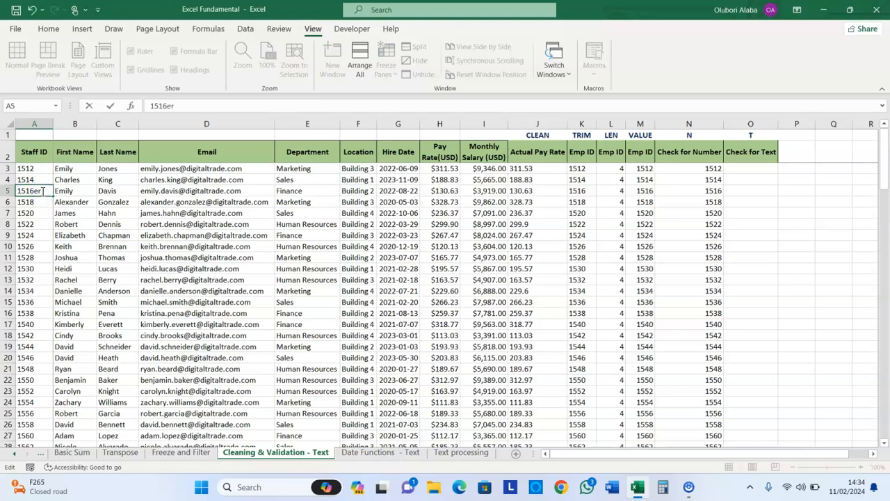
key(Return)
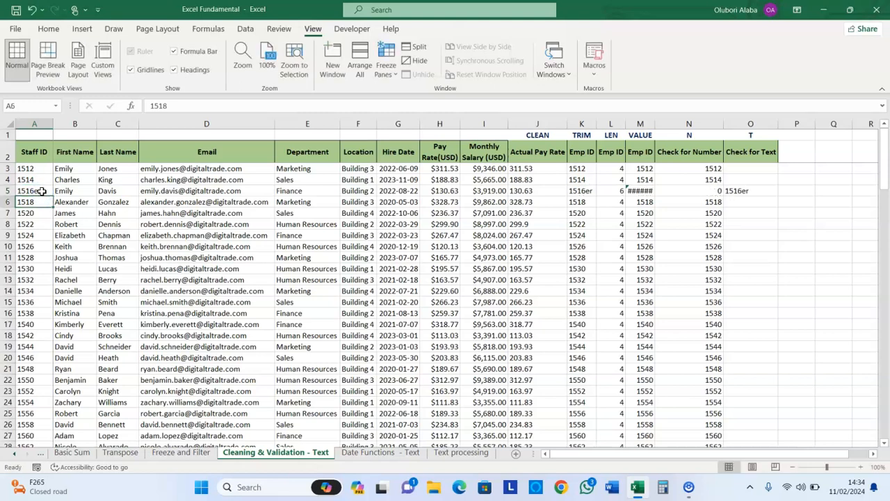
click(741, 192)
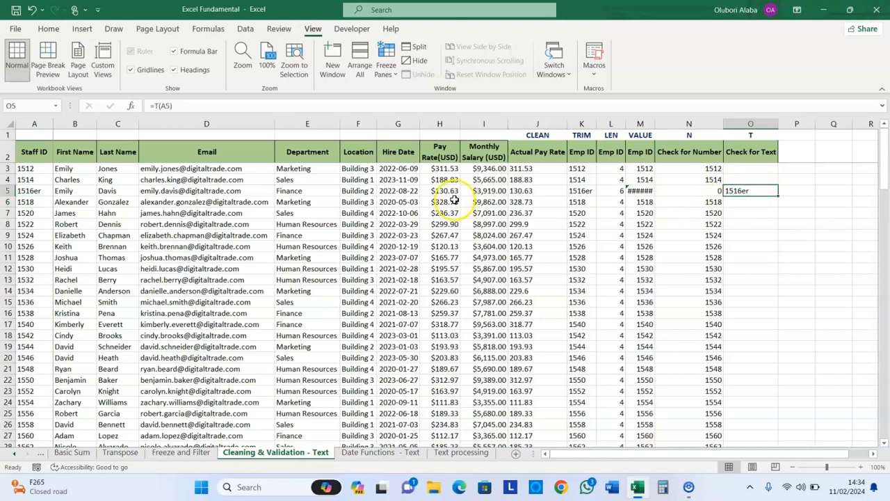
Step: Review the Staff ID column down to its last row alongside the Check for Text column
click(45, 190)
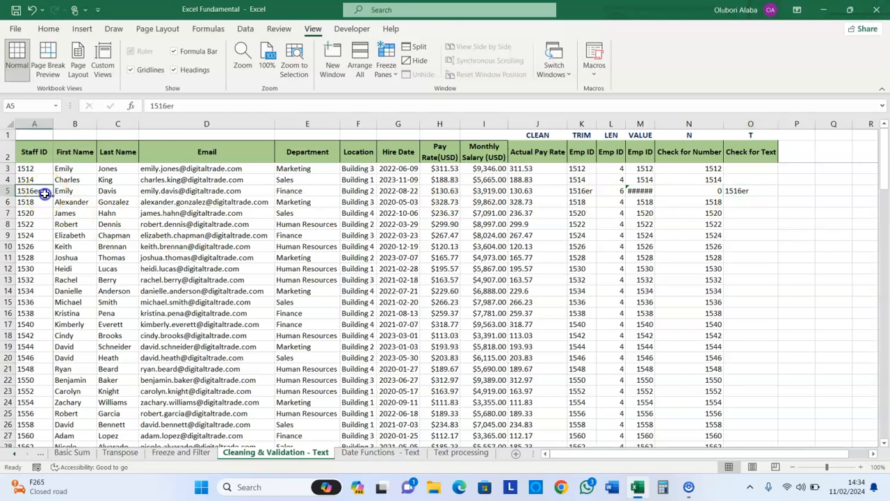
key(ctrl+Down)
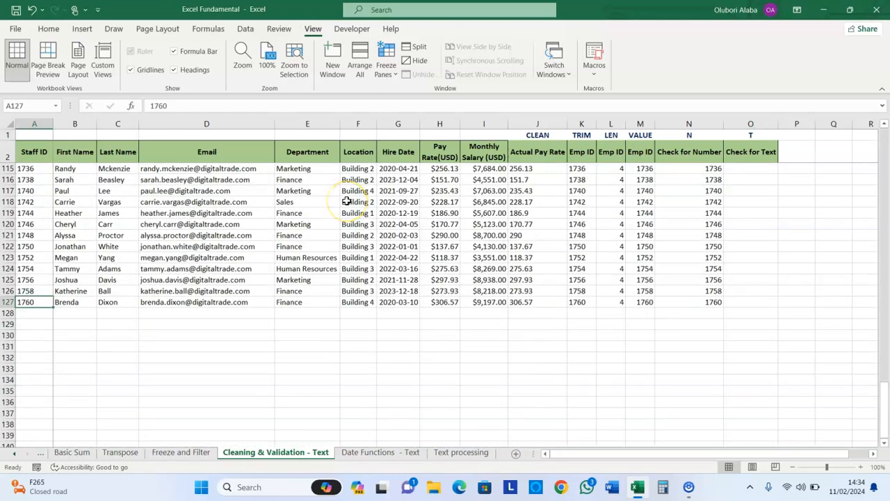
key(shift+Up)
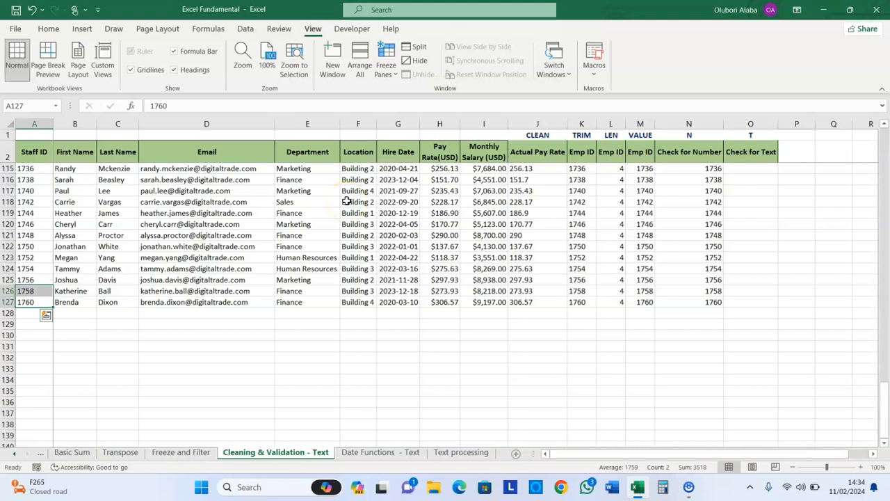
key(ctrl+shift+Up)
key(ctrl+shift+Up)
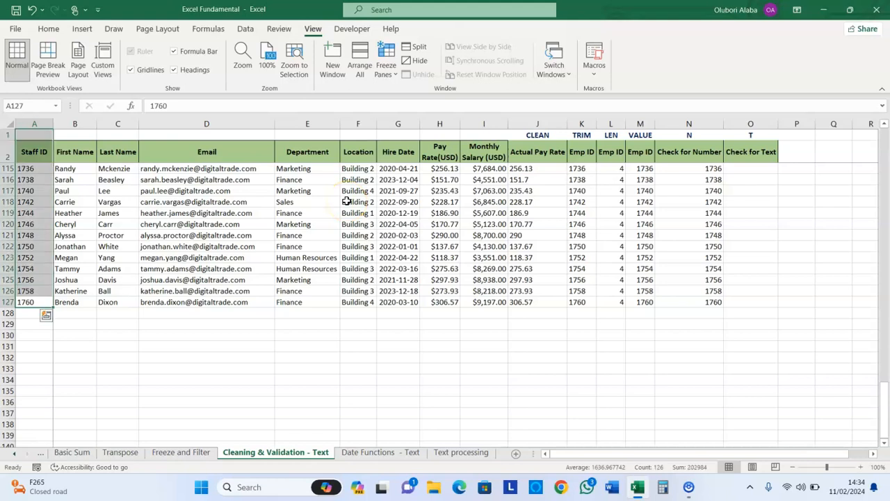
click(550, 234)
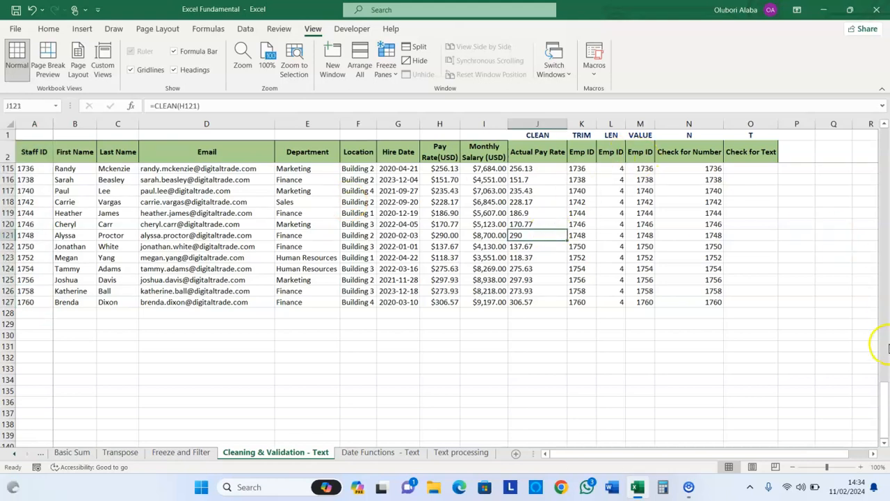
drag(887, 391, 882, 135)
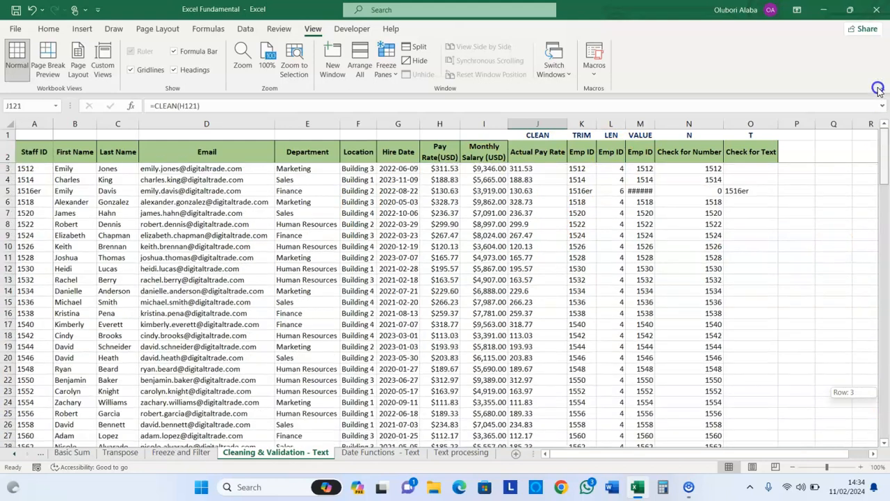
Step: Remove the appended er from the Staff ID in A5
click(738, 190)
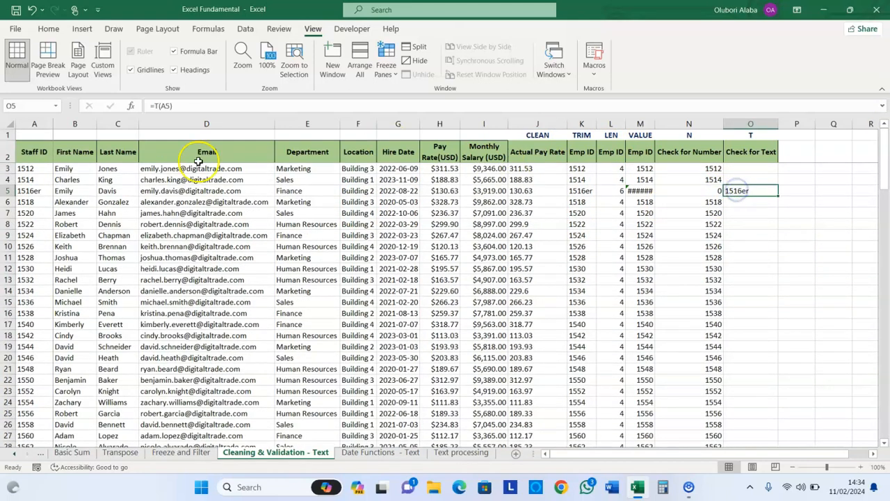
double_click(38, 191)
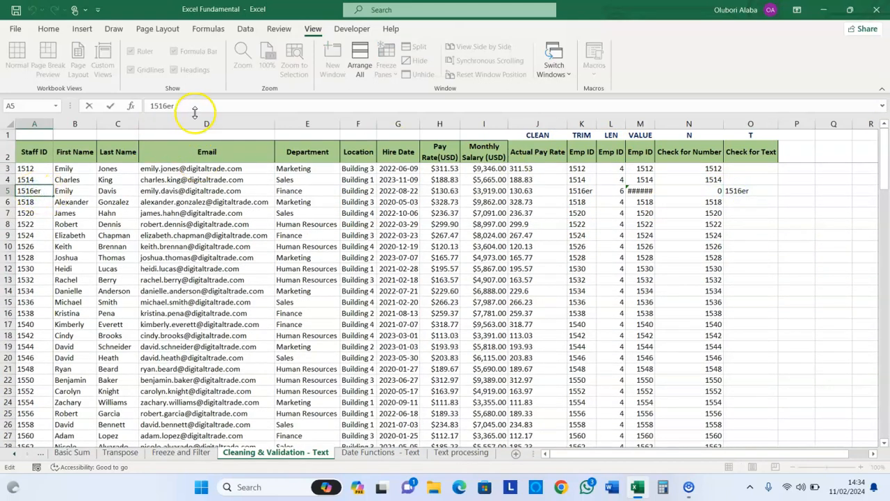
key(Return)
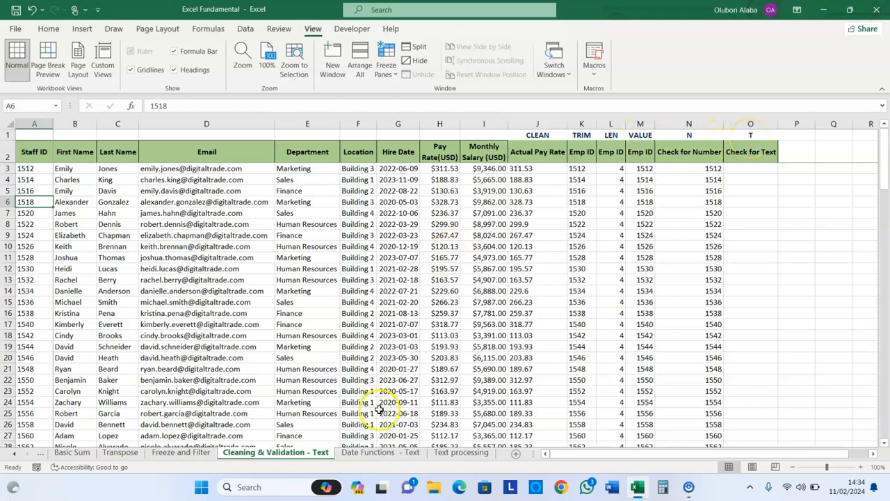
Step: On the Date Functions - Text sheet, enter =TEXT(E3,"dd mmmm yyyy") in G3 under Hire Date (Full Date)
click(379, 453)
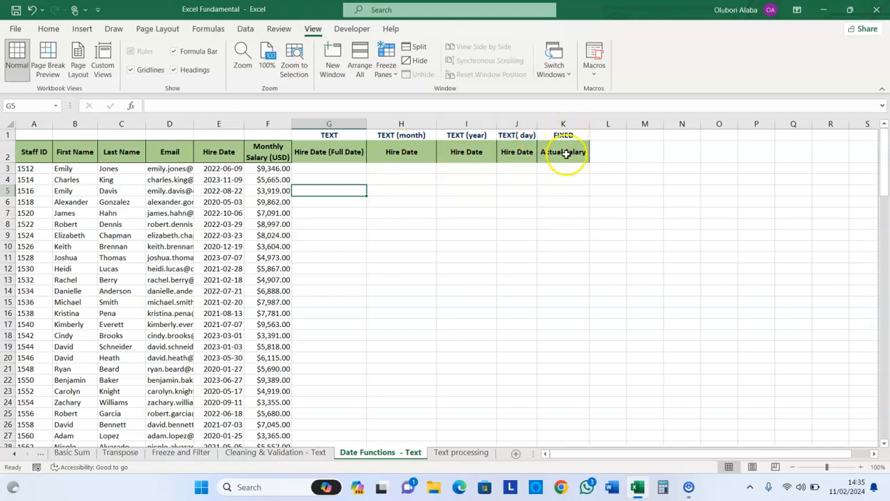
click(336, 168)
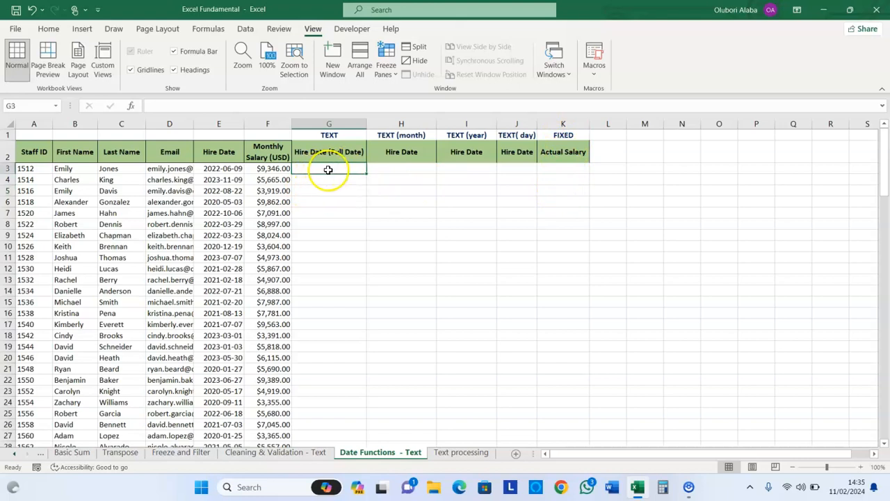
click(220, 170)
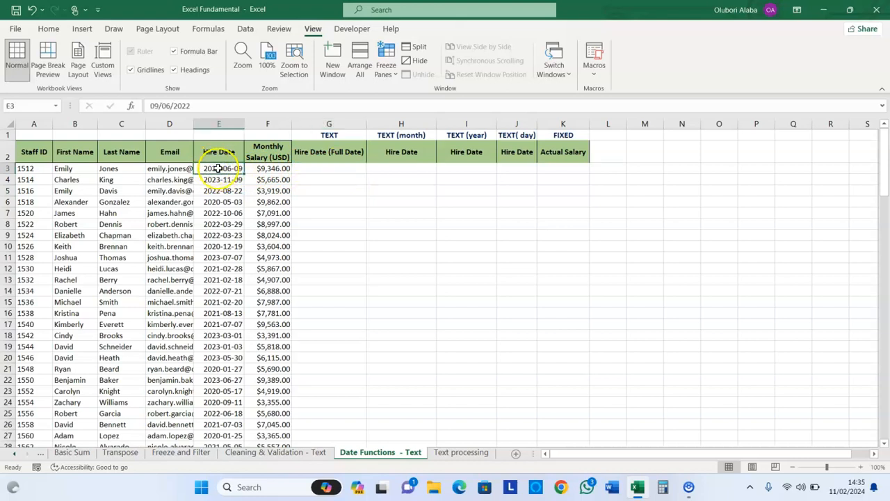
click(310, 170)
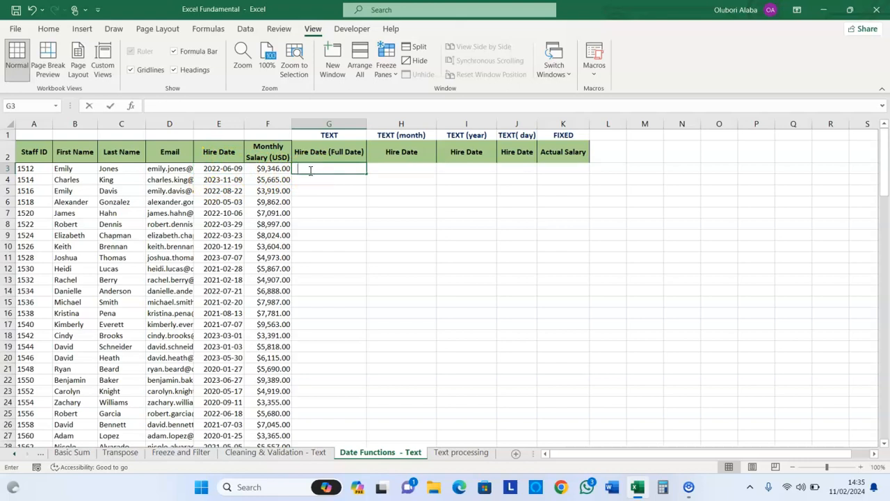
text(=tex)
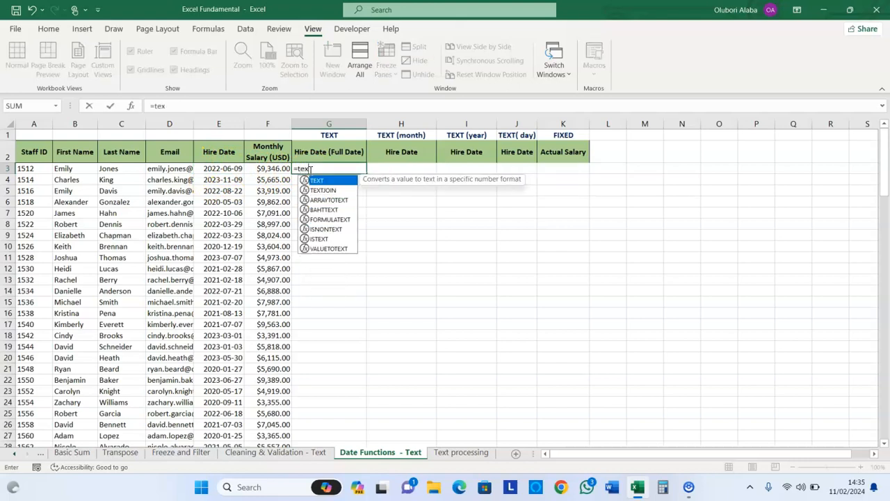
key(Tab)
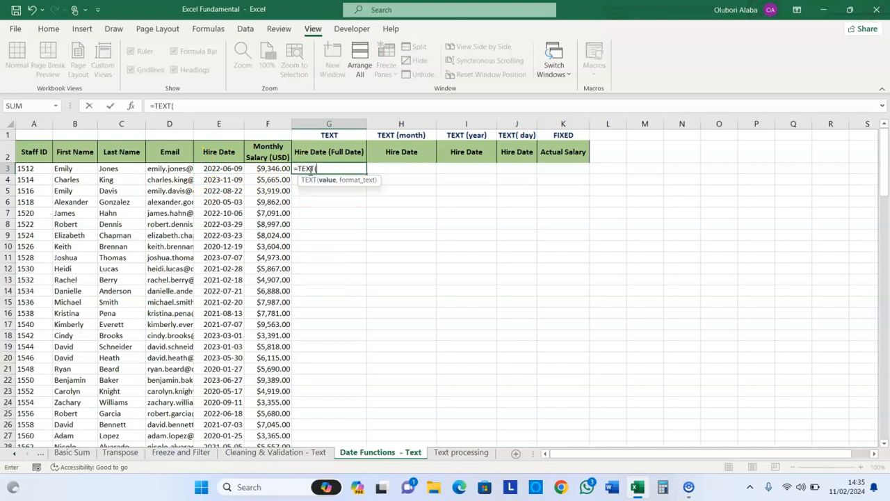
click(227, 169)
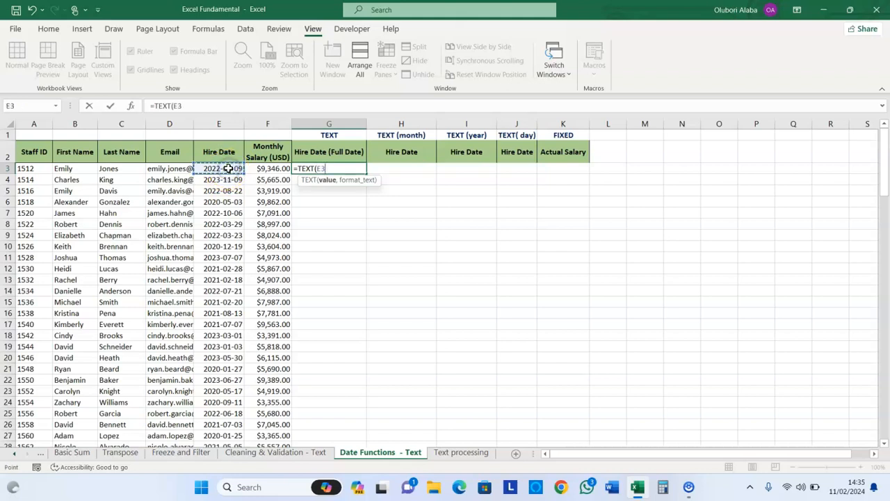
text(,"dd mmmm yyyy)
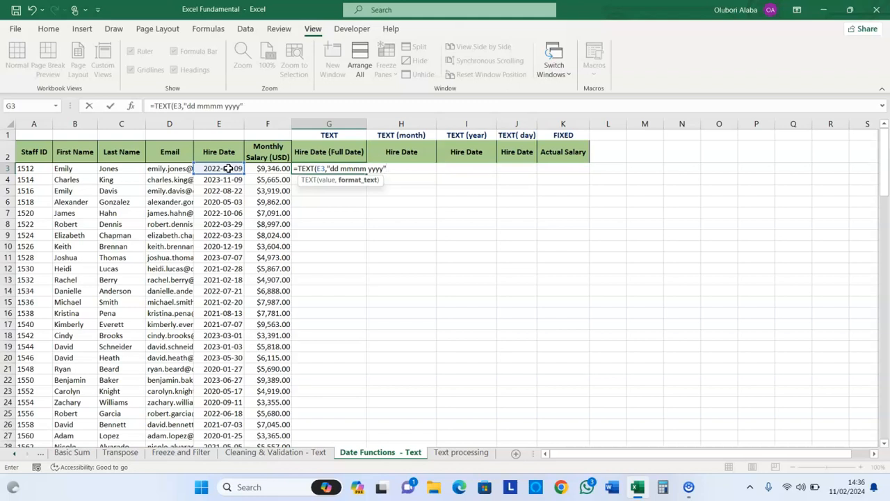
key(Return)
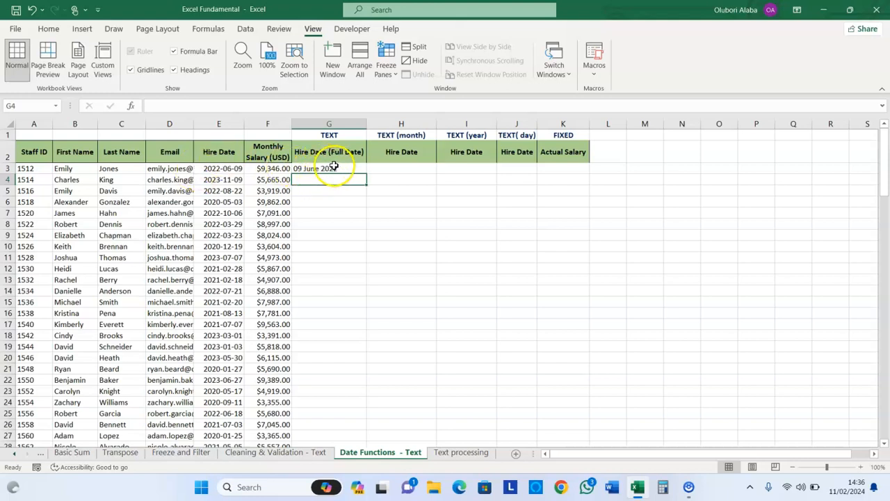
Step: Compare G3 with the original hire date in E3, and fill the TEXT formula down column G for all staff rows
click(219, 169)
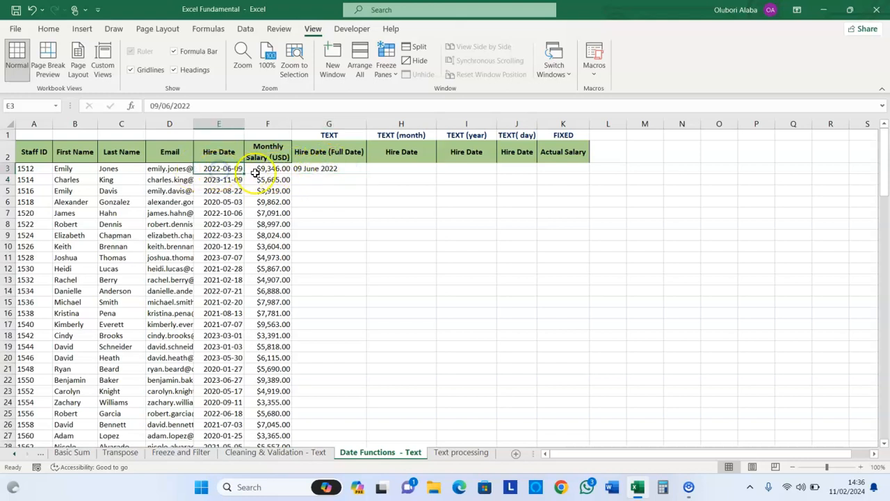
click(327, 170)
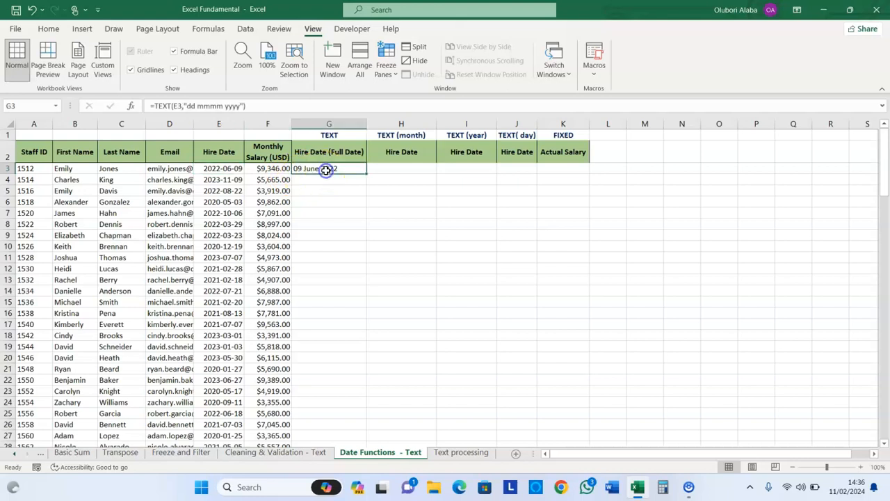
double_click(368, 174)
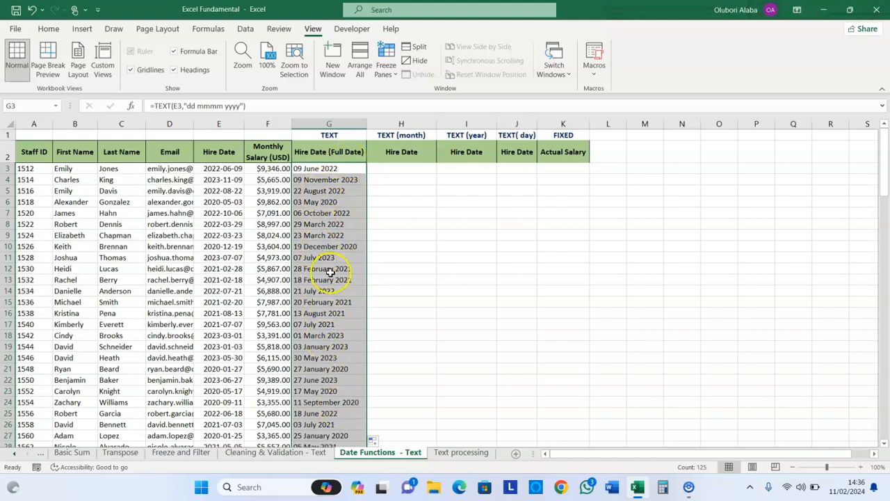
Step: Change the format in G3's TEXT formula to "dd mmm yyyy" and refill the full date column with it
click(329, 169)
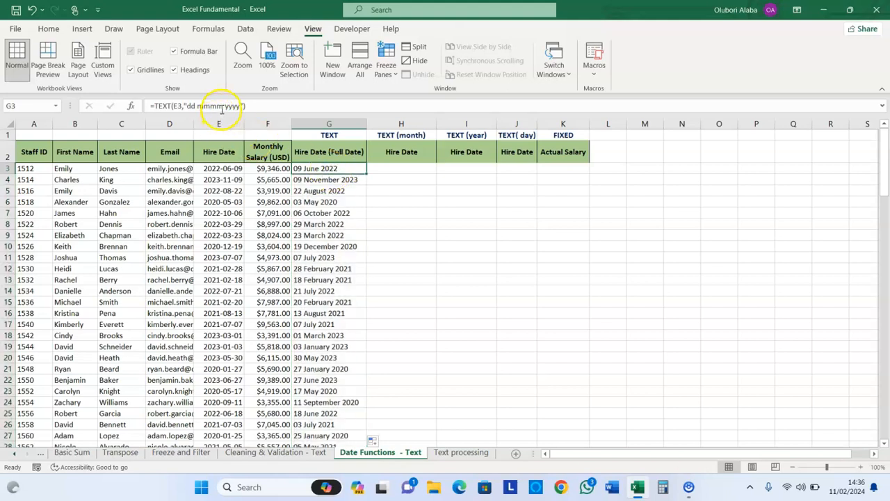
click(222, 106)
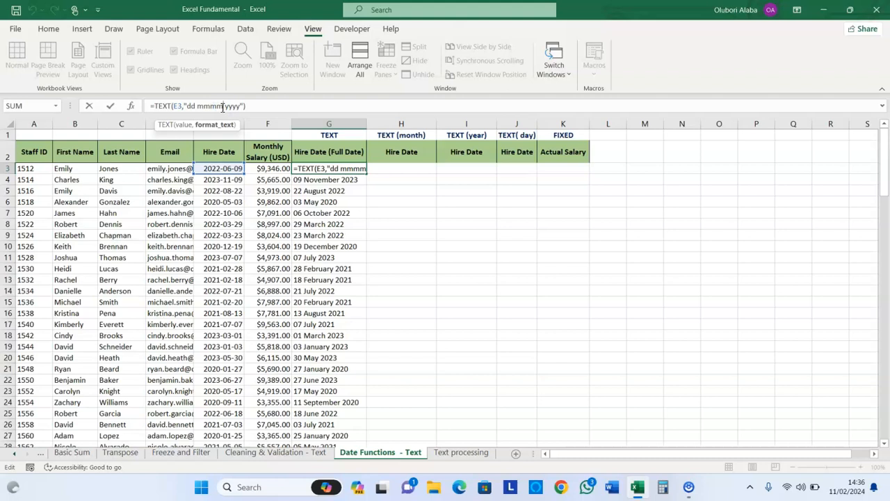
key(BackSpace)
key(Return)
click(325, 170)
double_click(366, 173)
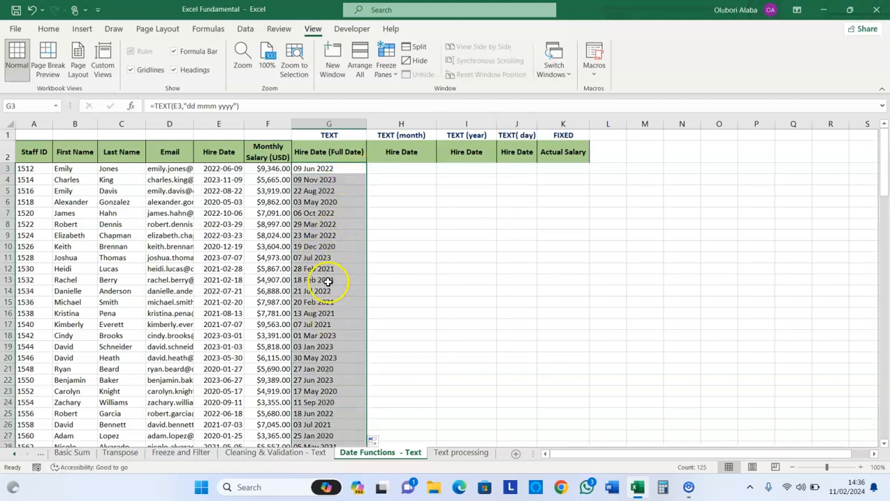
Step: Shorten the year code in the TEXT formulas, using "dd mmm yyy" in G3 and "dd mmm yy" in G4
click(234, 105)
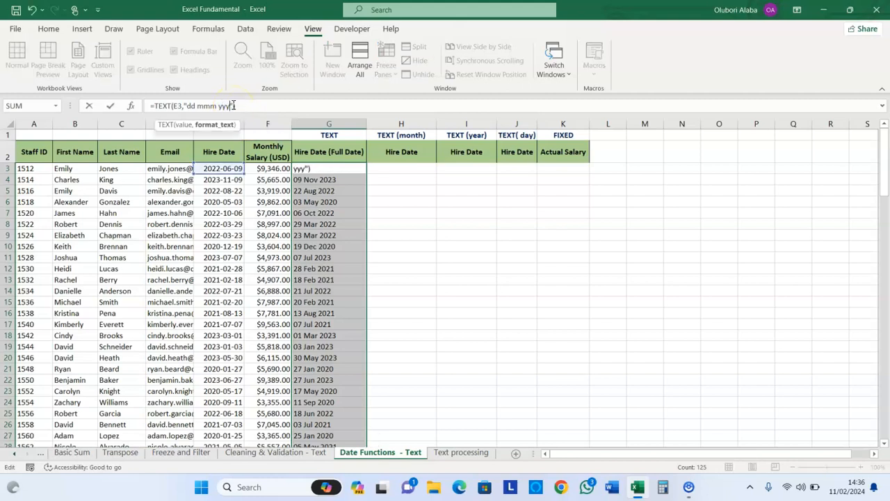
key(Return)
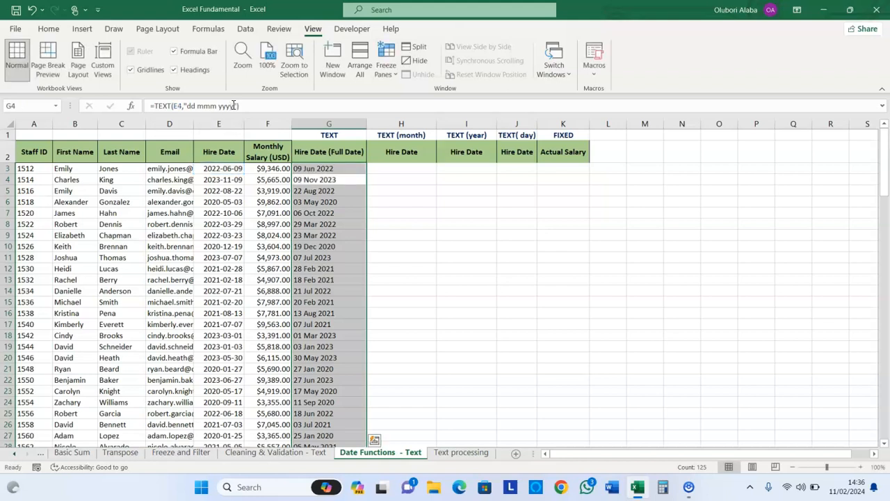
click(234, 105)
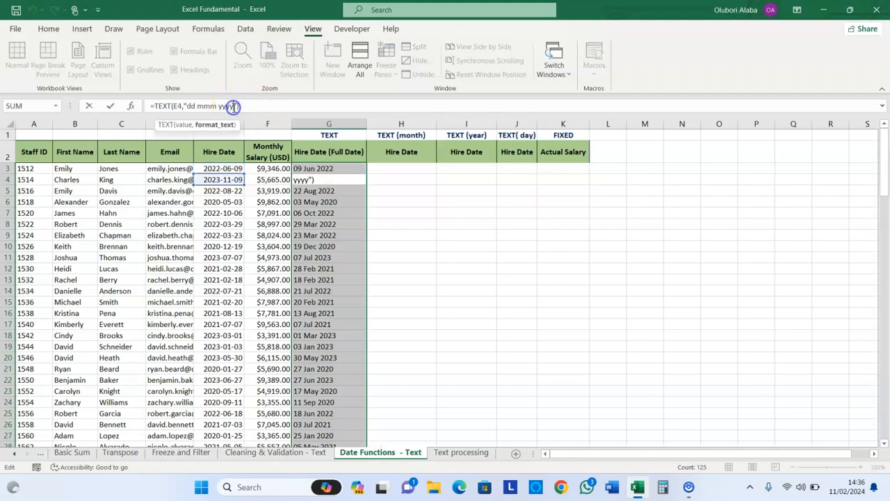
key(BackSpace)
key(Return)
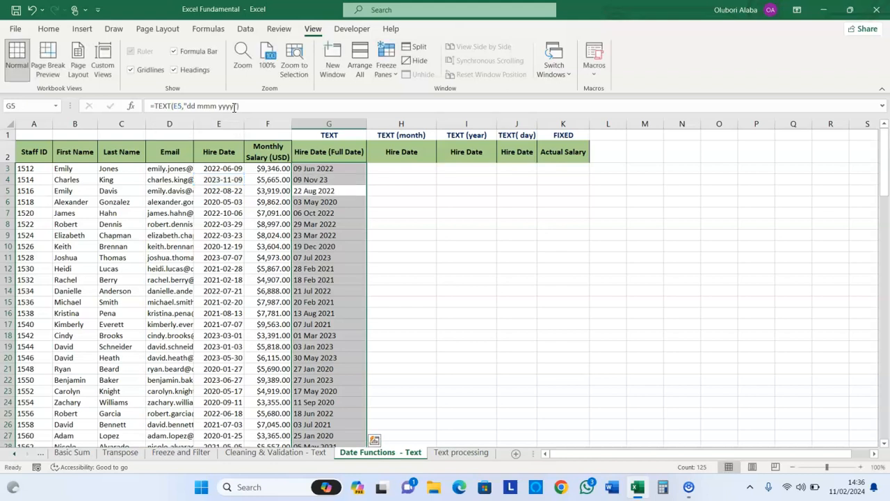
Step: Set the format in G3's TEXT formula to "dd mmm yy" and fill it down the full date column
click(322, 169)
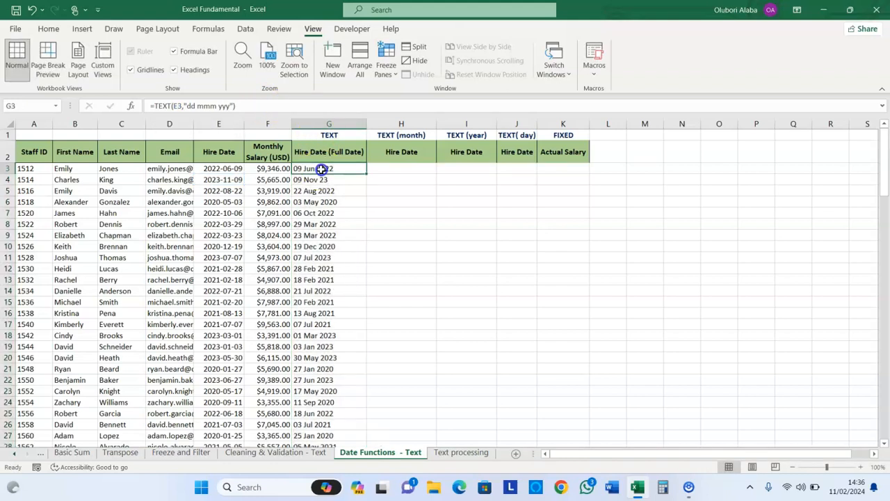
click(231, 106)
key(BackSpace)
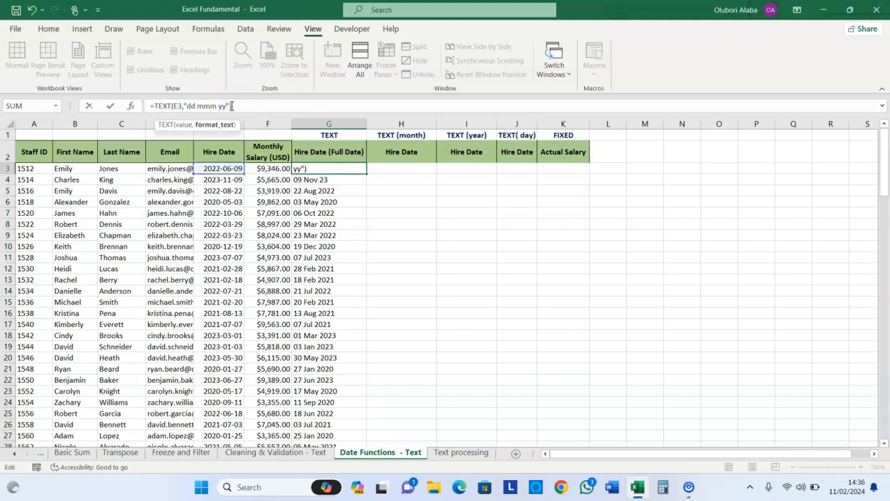
key(Return)
click(321, 167)
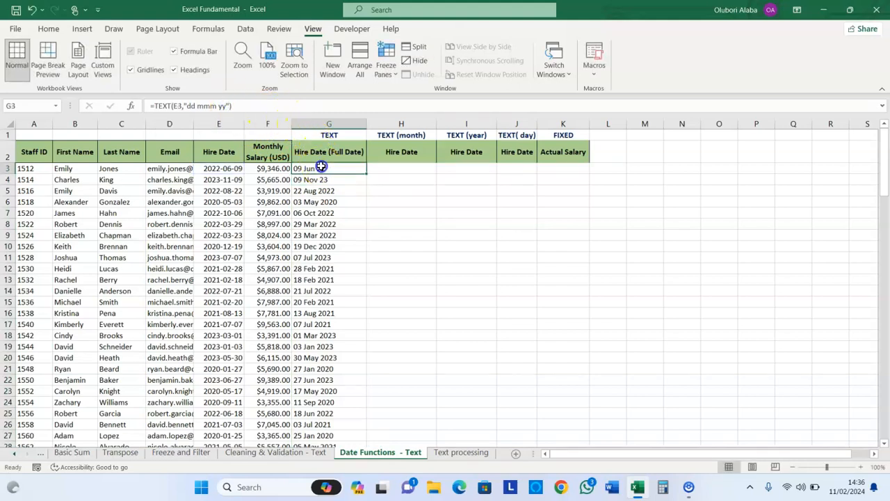
double_click(366, 173)
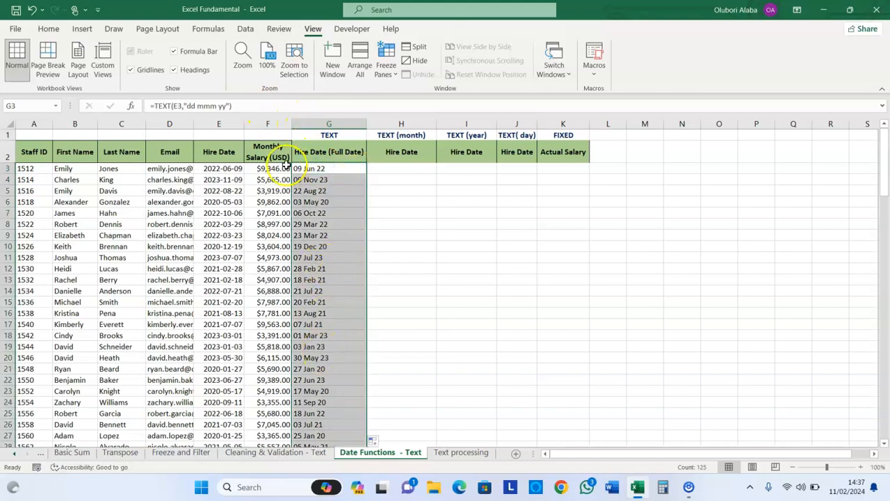
Step: Restore the format in G3's TEXT formula to "dd mmmm yyyy" and fill it down the full date column
click(216, 106)
text(m)
click(235, 107)
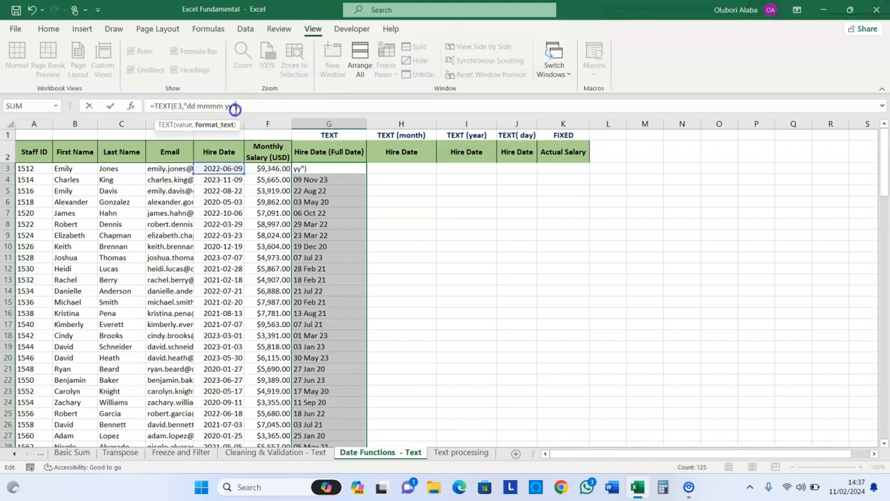
click(231, 106)
click(333, 170)
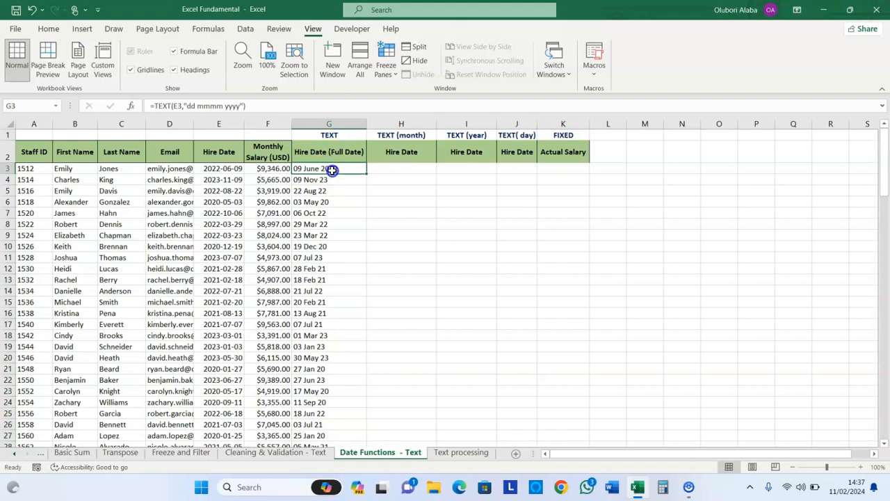
double_click(368, 173)
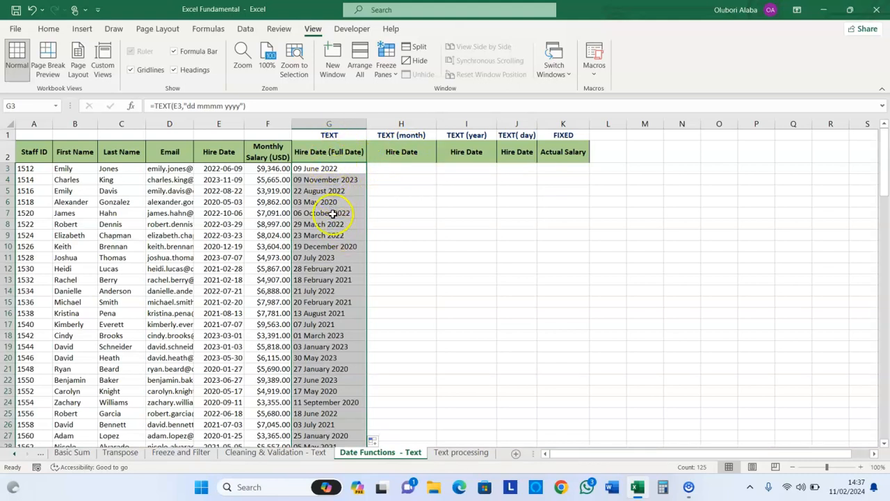
Step: Enter =TEXT(E3,"mmmm") in H3 and fill it down the TEXT (month) column
click(390, 170)
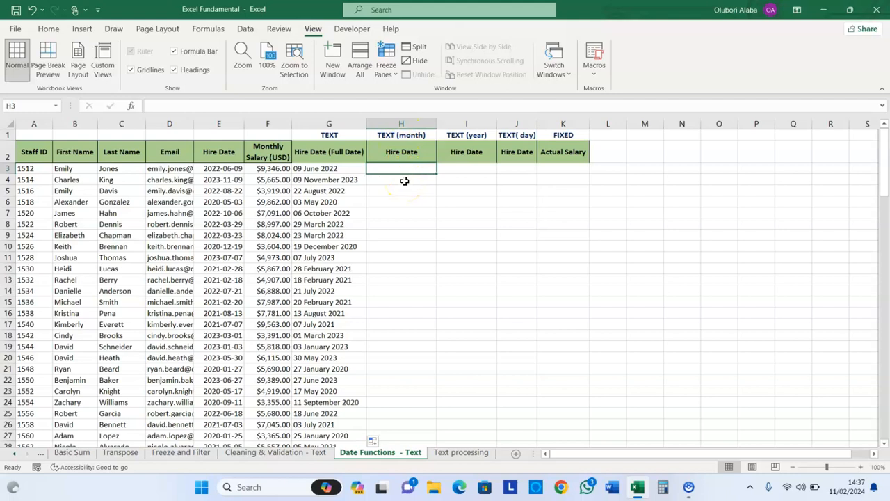
text(=tex)
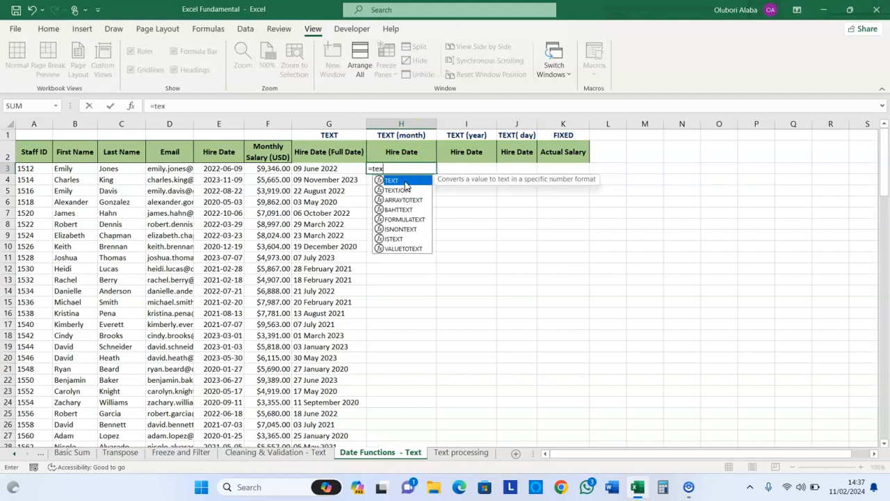
double_click(404, 182)
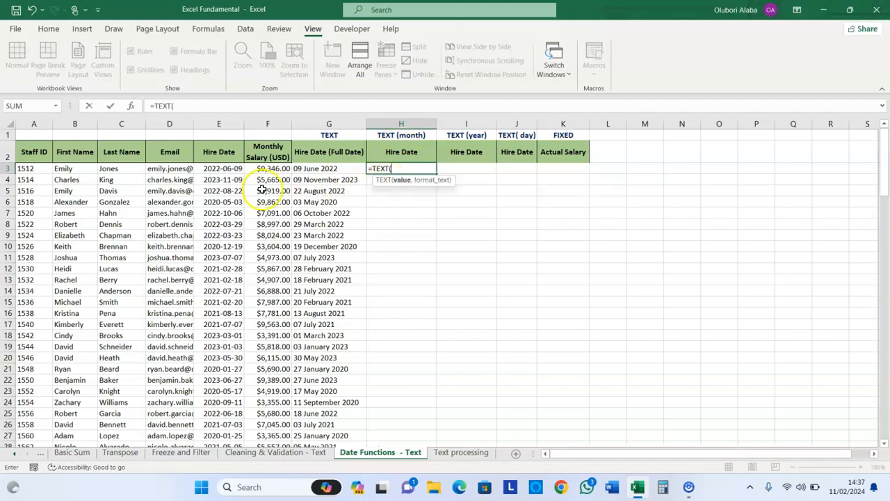
click(219, 169)
text(,"mmmm)
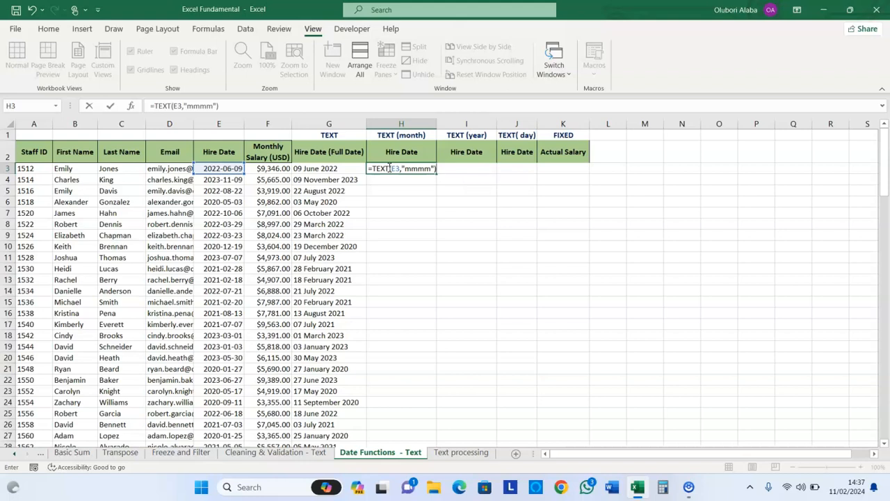
key(Return)
click(385, 167)
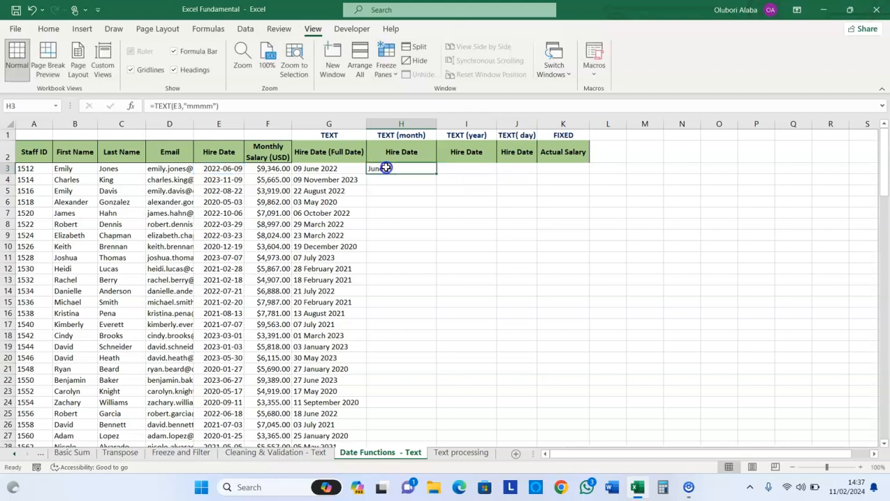
double_click(436, 172)
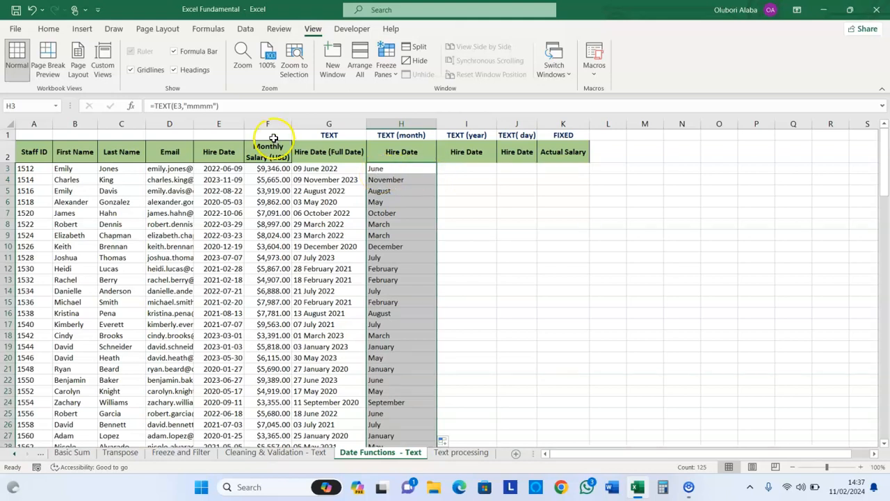
Step: Change the format in H3's TEXT formula to "mmm" and refill the month column with it
click(213, 105)
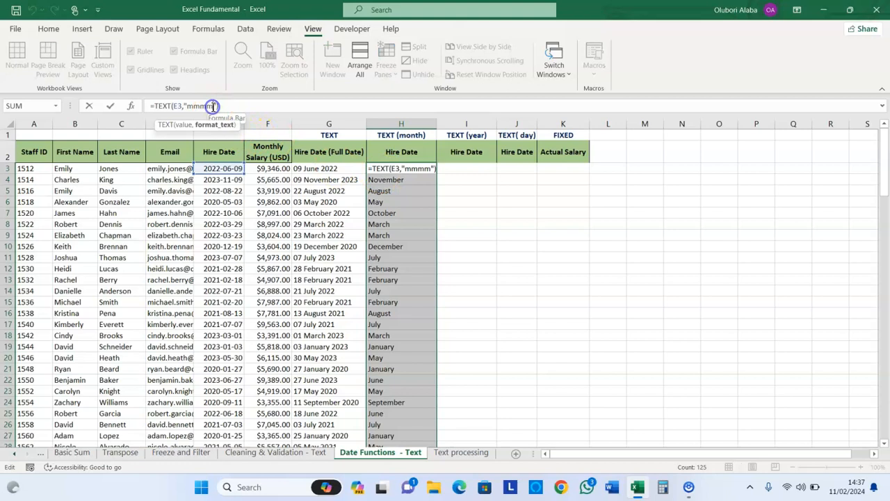
key(BackSpace)
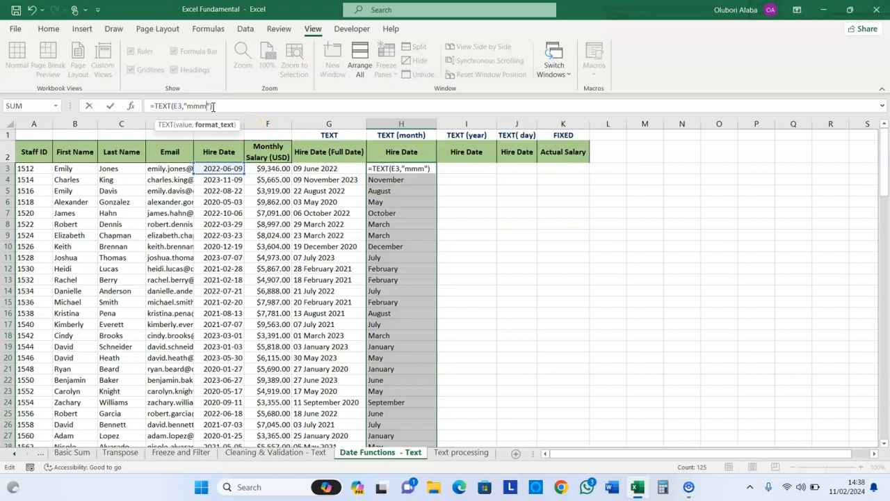
key(Return)
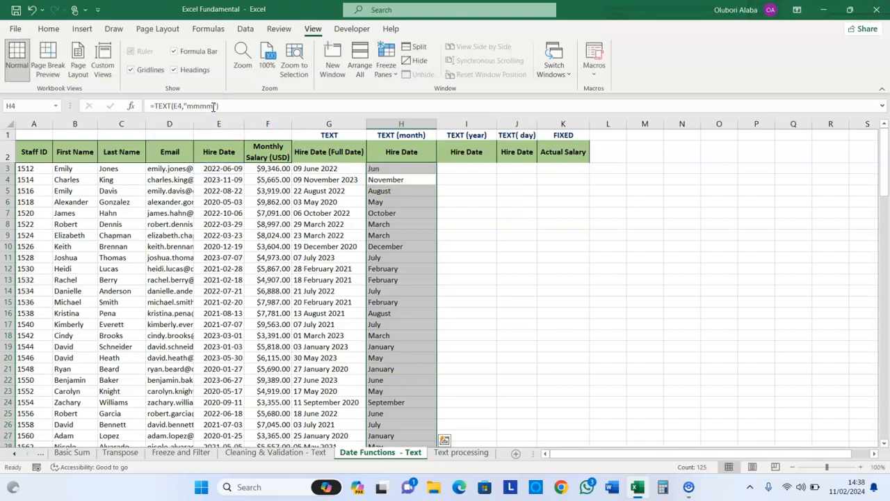
click(381, 168)
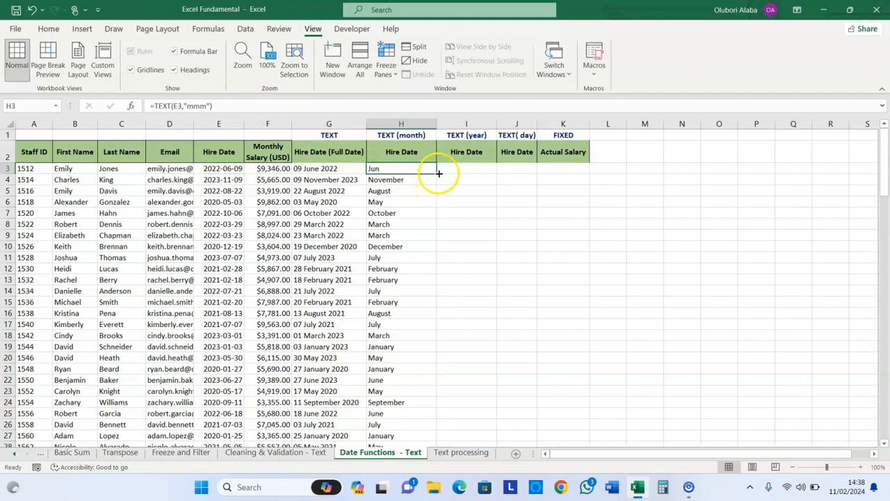
double_click(436, 173)
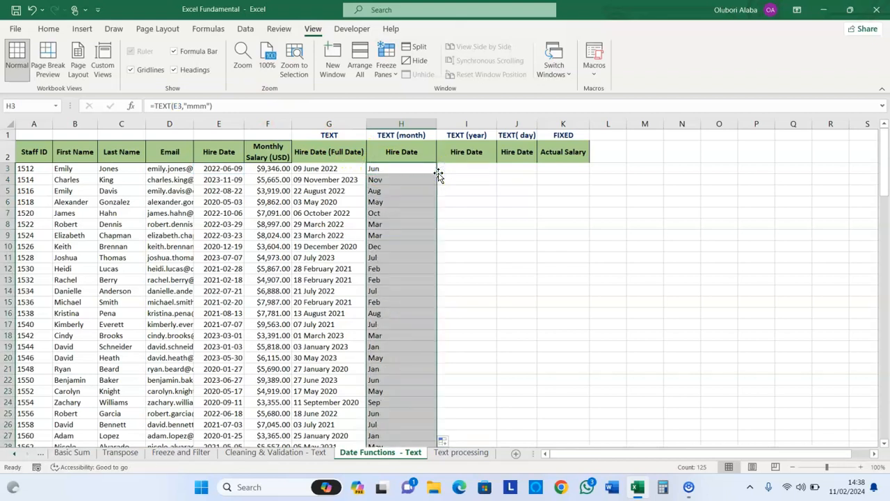
Step: Shorten the format in H3's TEXT formula to "mm" and fill it down the month column
click(207, 106)
key(BackSpace)
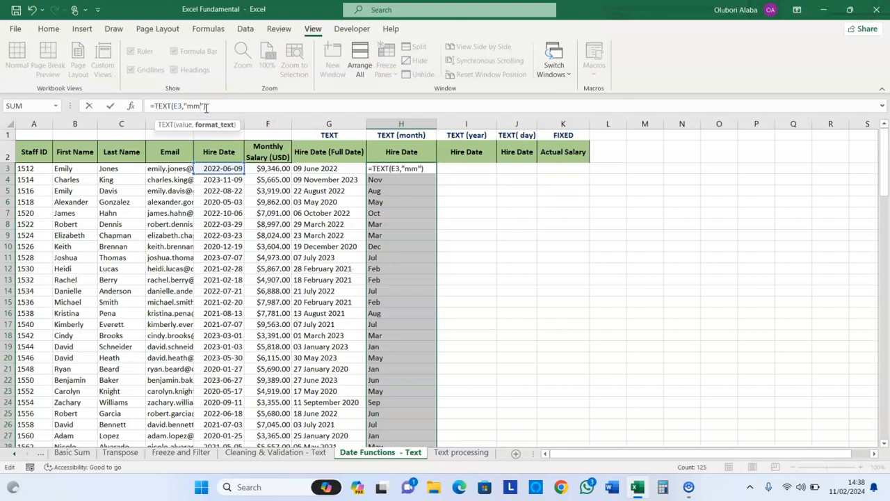
key(Return)
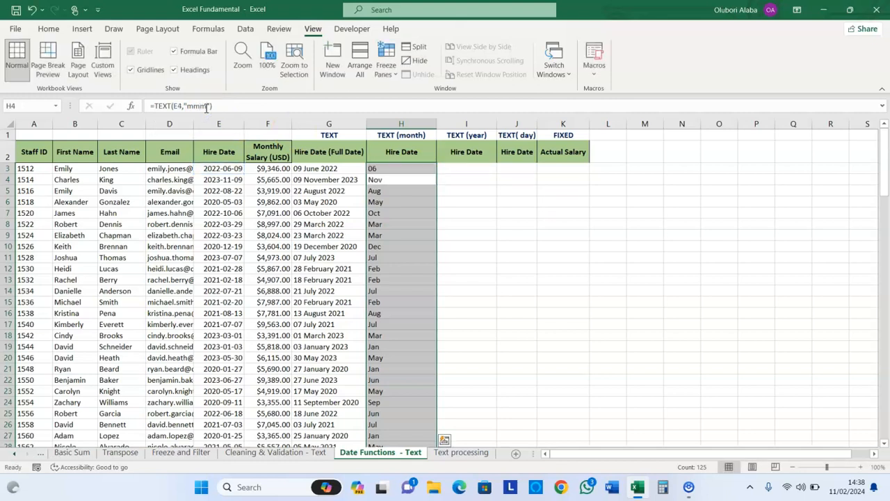
click(379, 169)
double_click(434, 173)
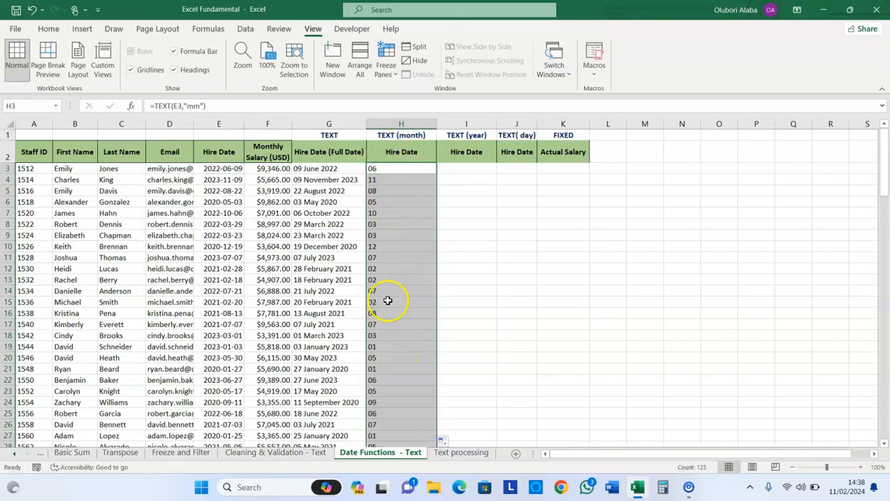
Step: Restore the format in H3's TEXT formula to "mmmm" and fill it down the month column
click(200, 107)
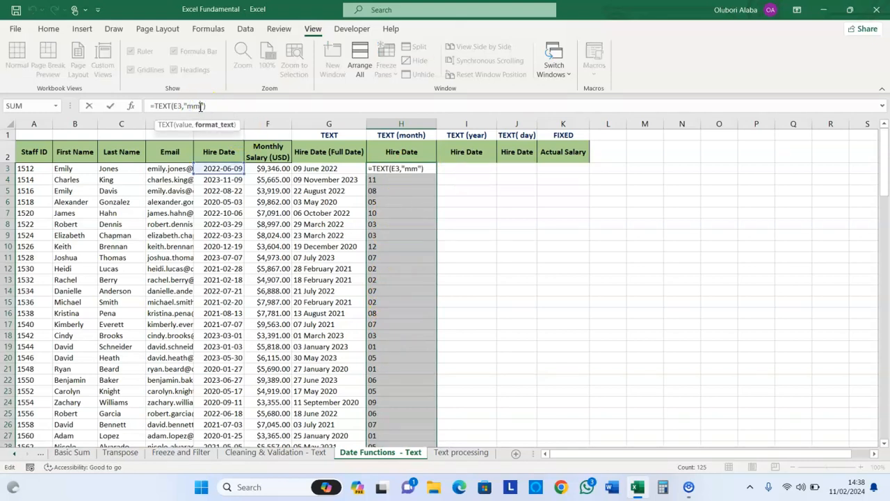
text(mm)
key(Return)
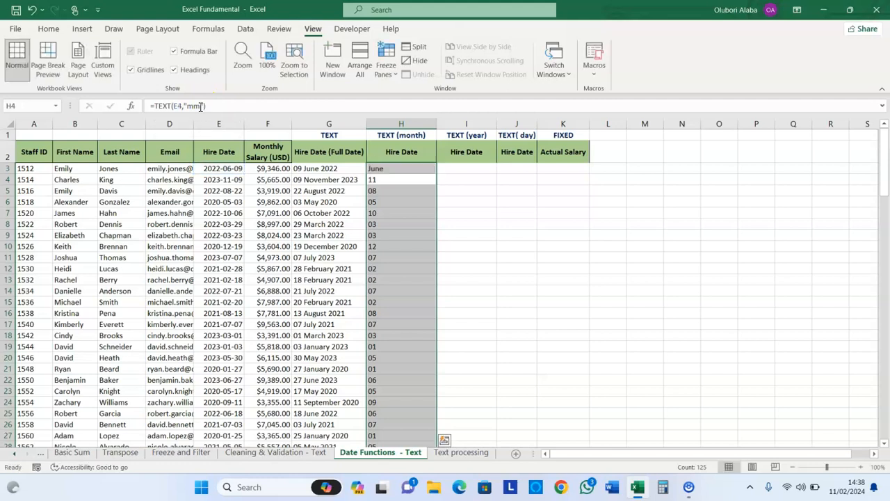
click(391, 169)
double_click(435, 174)
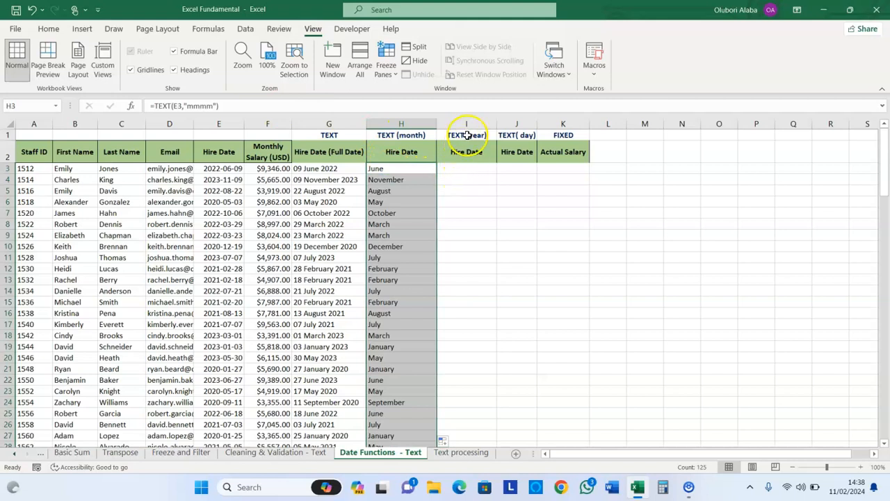
Step: Enter =TEXT(E3,"yyyy") in I3 and fill it down the TEXT (year) column
click(466, 170)
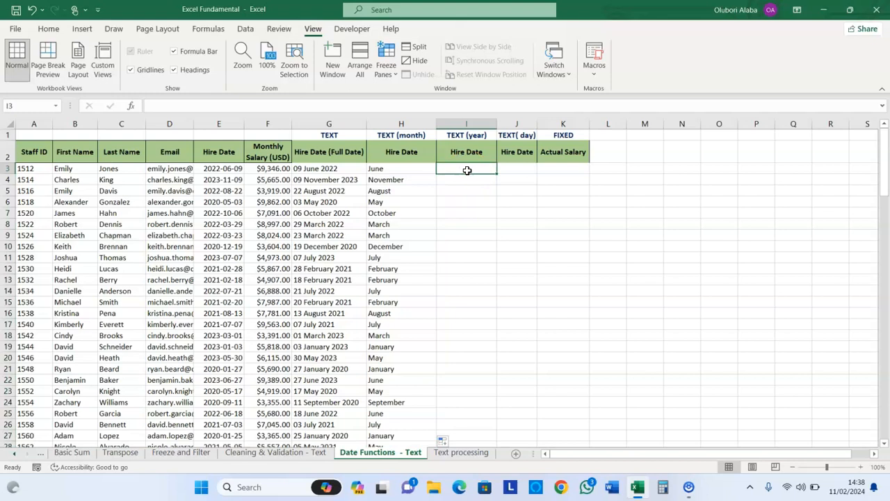
text(=te)
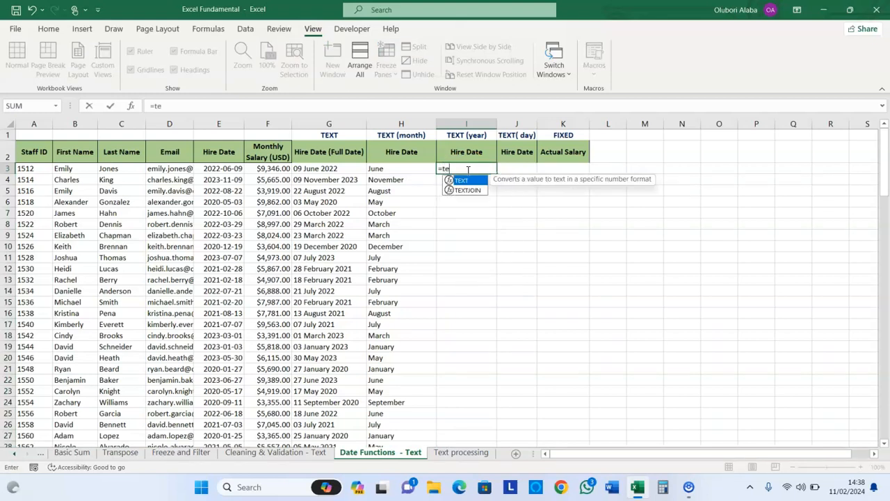
key(Tab)
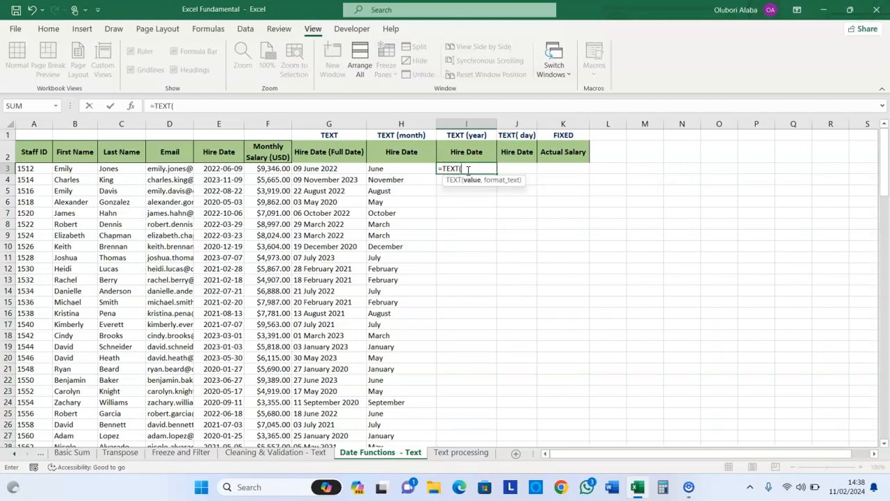
click(223, 169)
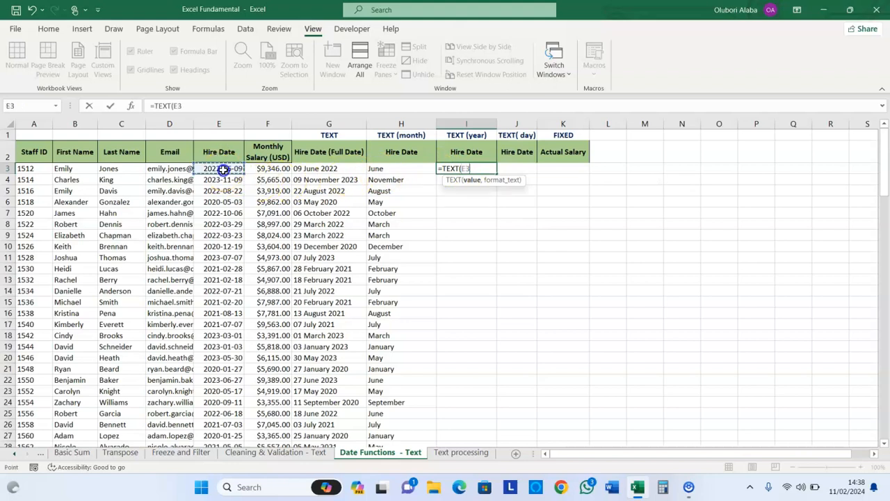
text(,"yyyy)
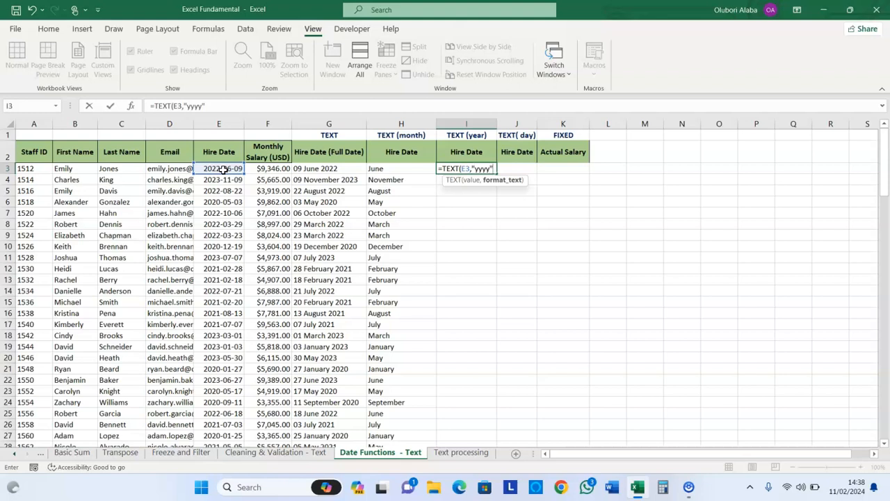
text())
key(Return)
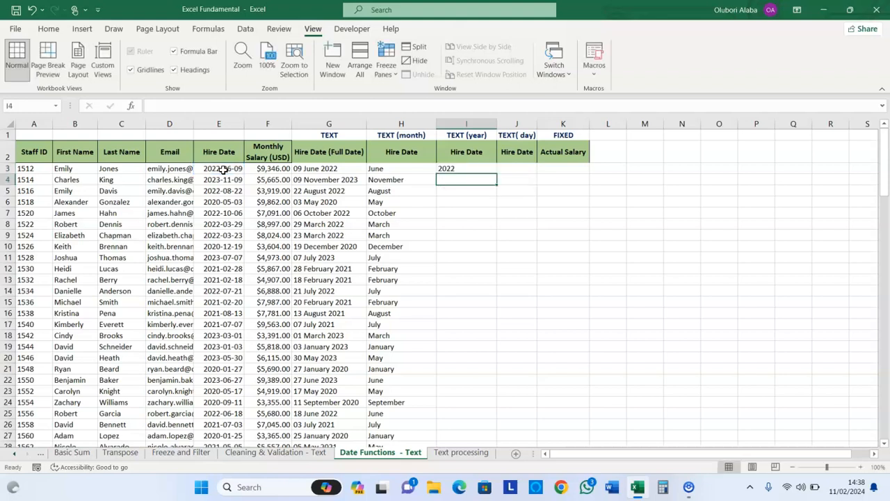
click(449, 169)
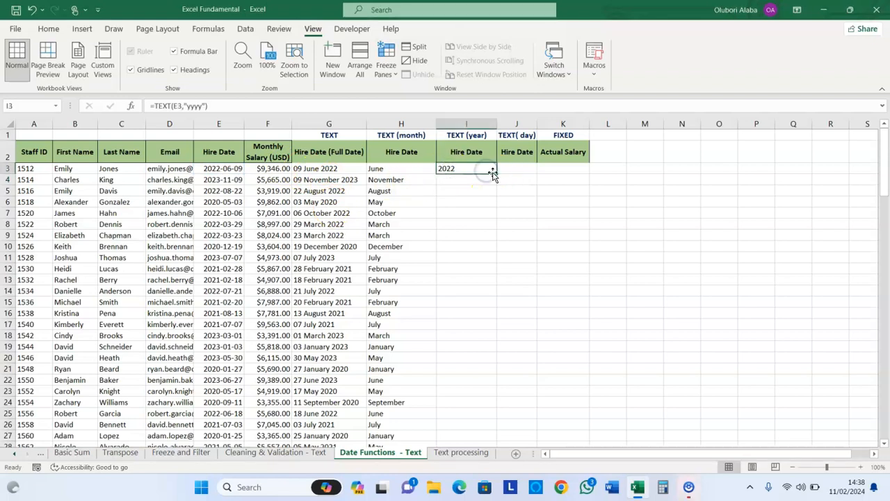
double_click(494, 173)
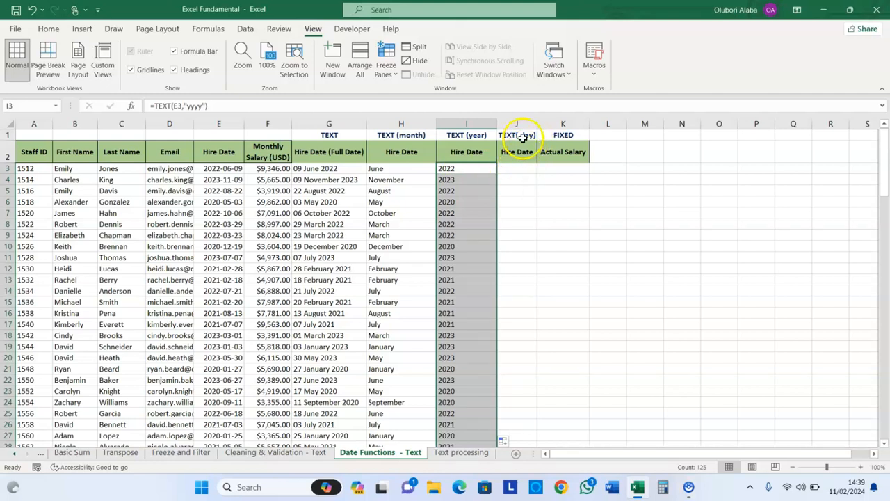
Step: Enter =TEXT(E3,"dd") in J3 and fill it down the TEXT (day) column
click(519, 168)
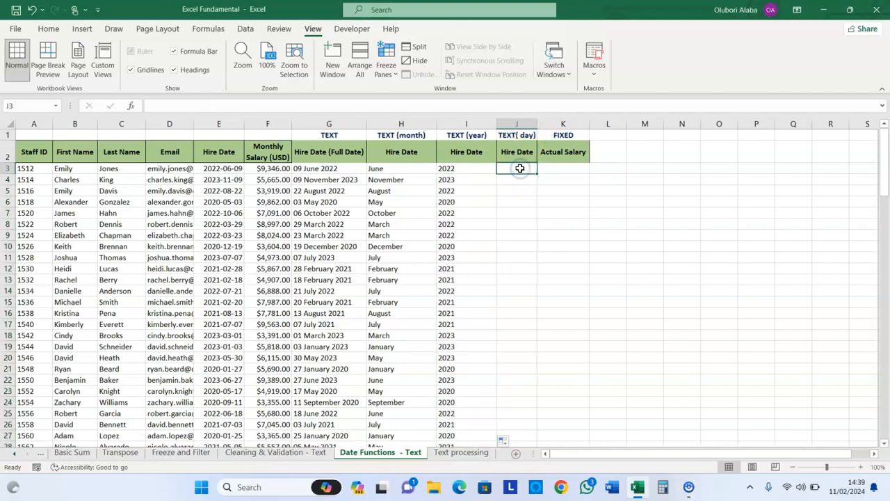
text(=tex)
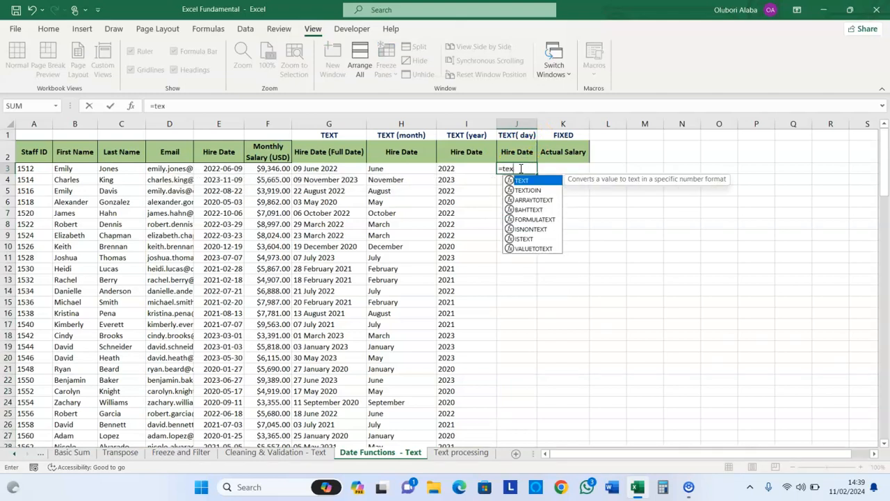
key(Tab)
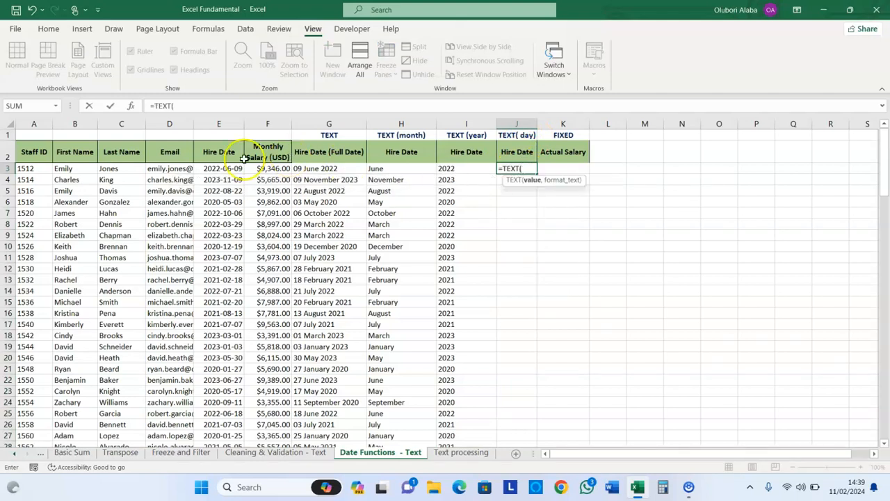
click(218, 169)
text(,)
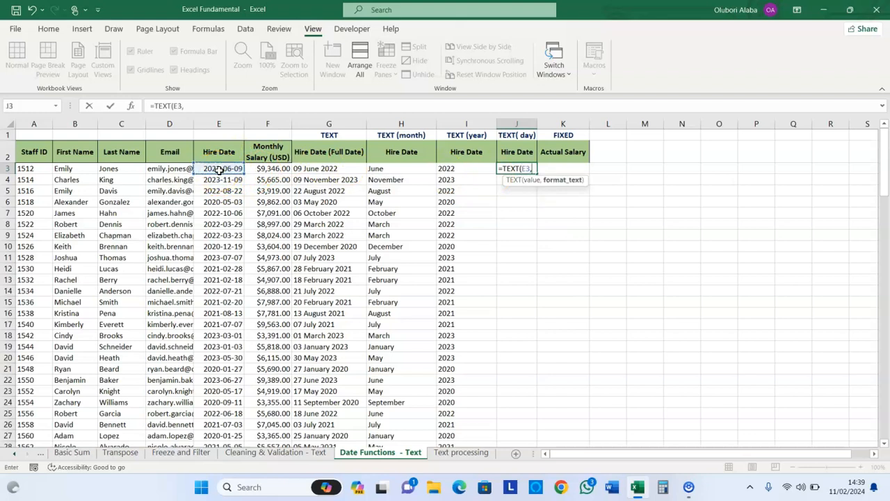
text("dd"))
key(Return)
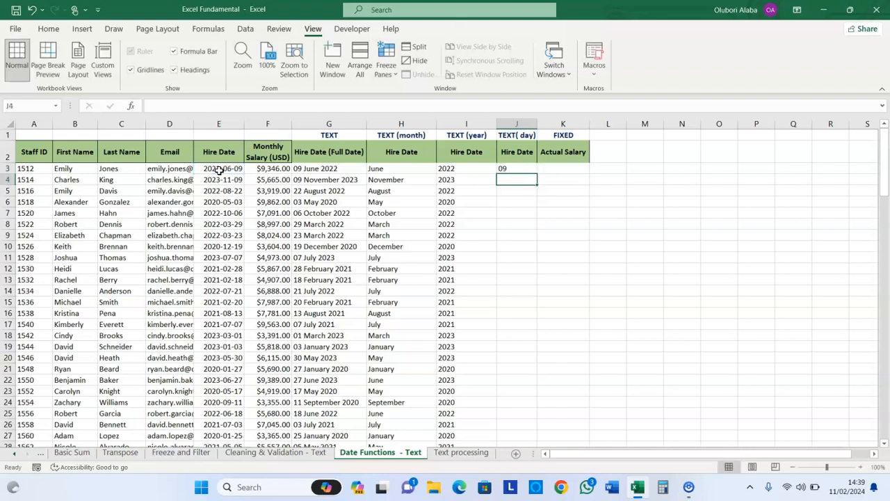
click(529, 169)
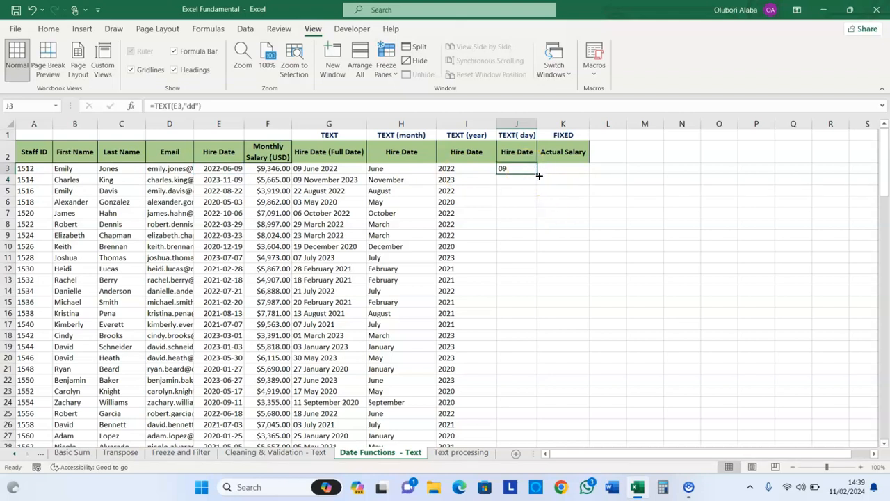
double_click(539, 176)
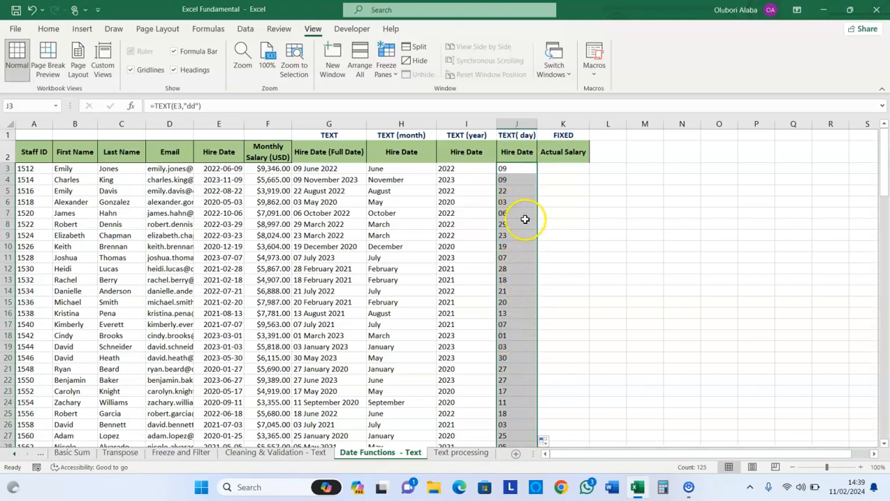
Step: Enter =FIXED(F3,3) in K3 and fill it down the Actual Salary column
click(565, 135)
click(562, 167)
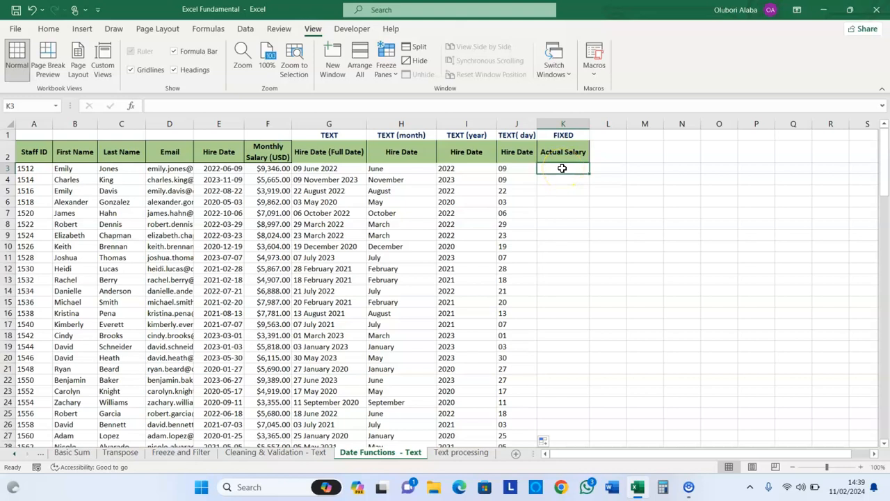
text(=)
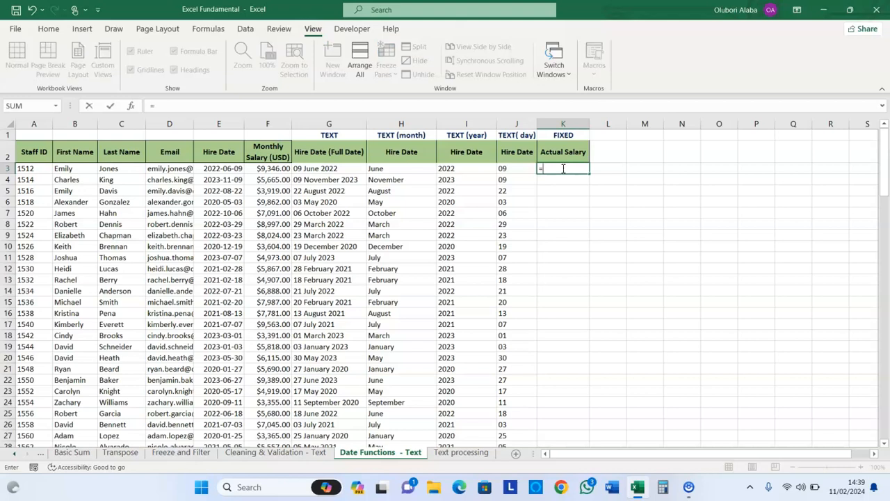
text(f)
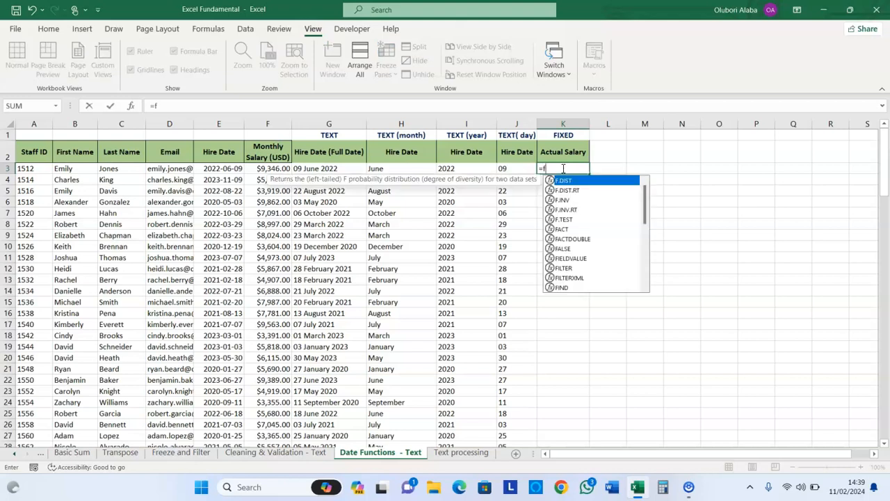
text(ie)
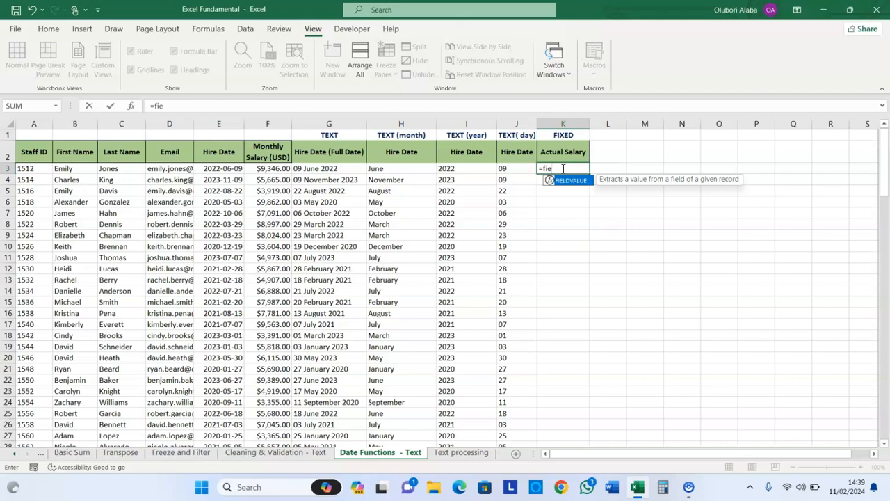
key(BackSpace)
text(xe)
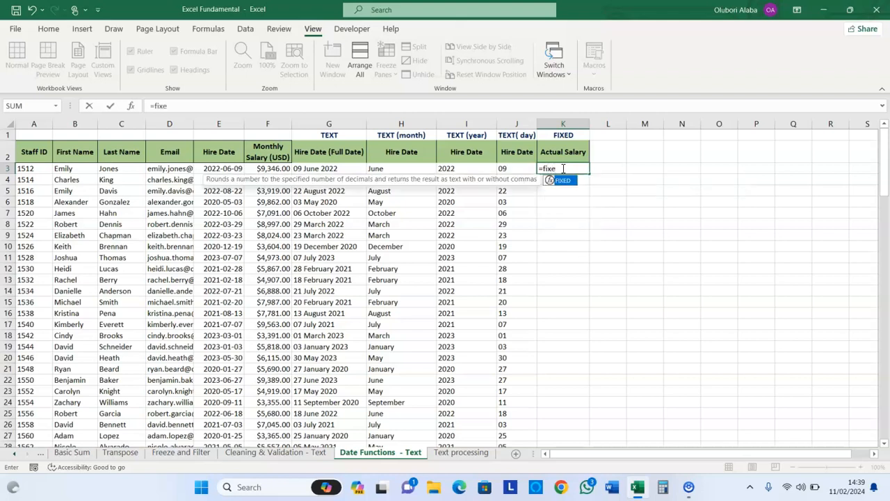
key(Tab)
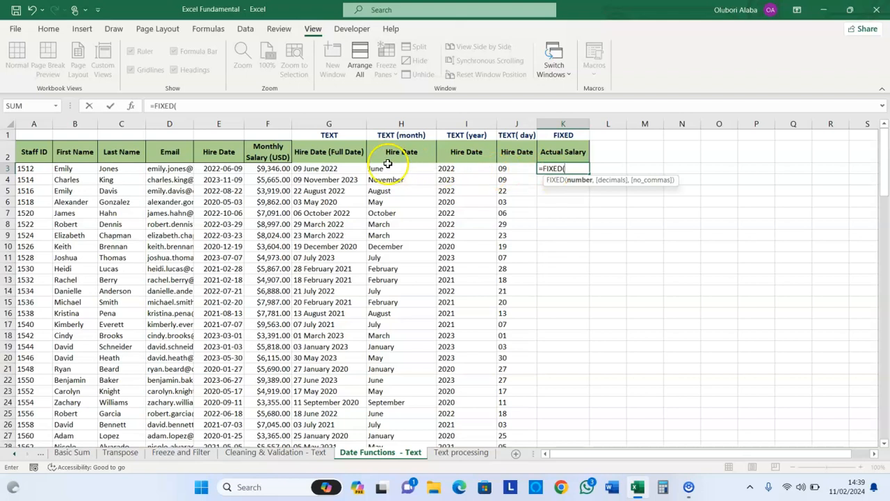
click(277, 170)
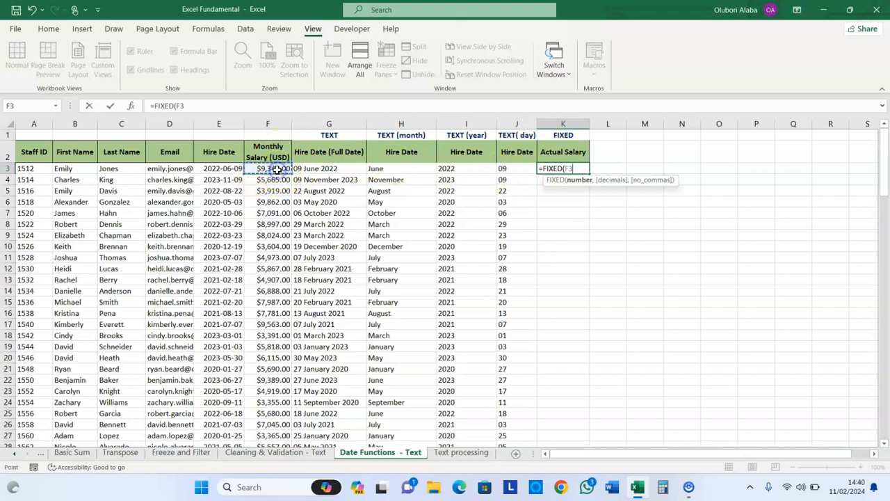
text(,3)
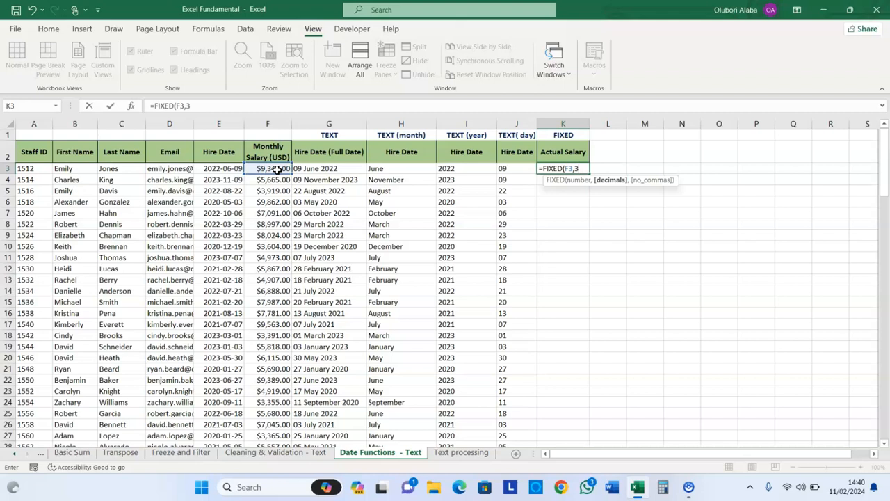
text())
key(Return)
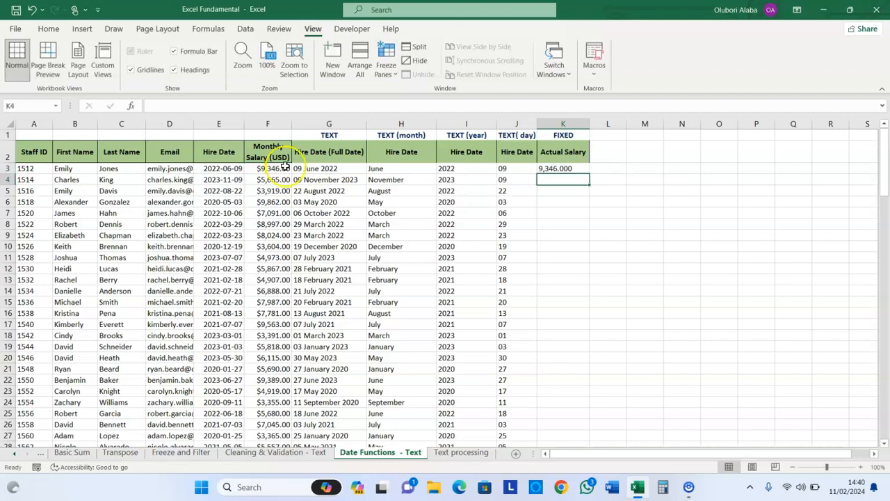
click(566, 169)
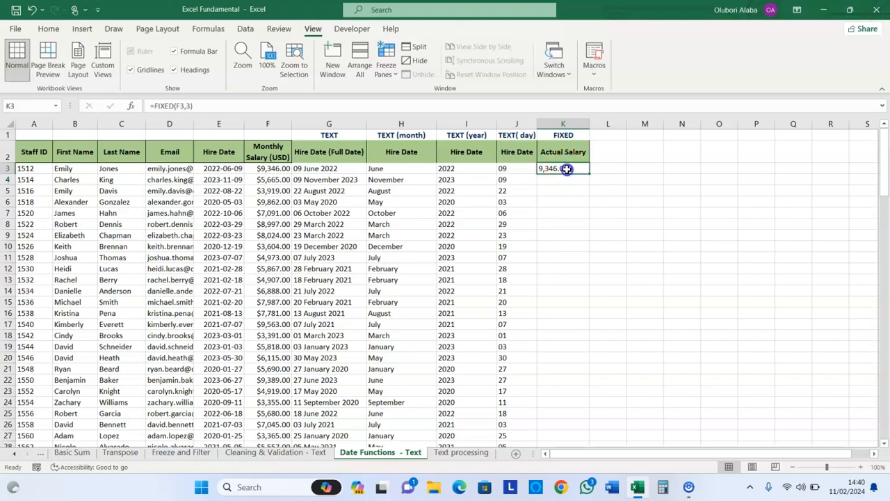
double_click(587, 174)
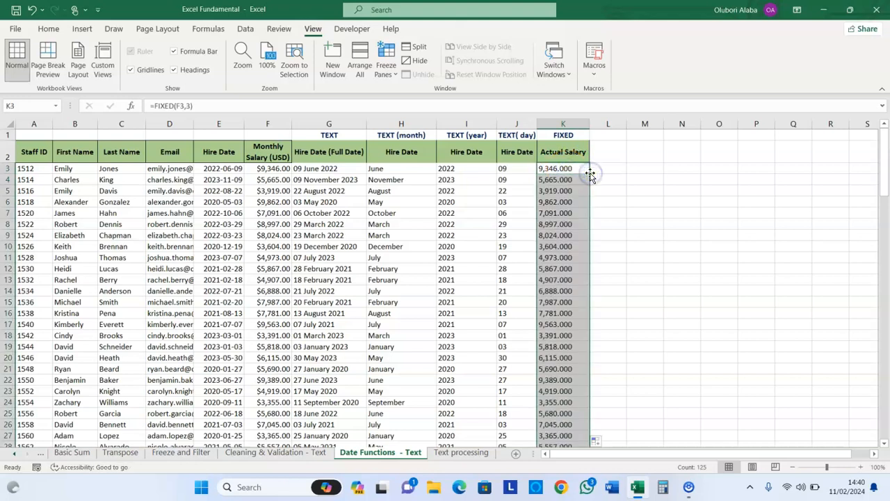
Step: Change the decimals in K3's FIXED formula to 2 and fill it down the Actual Salary column
click(552, 168)
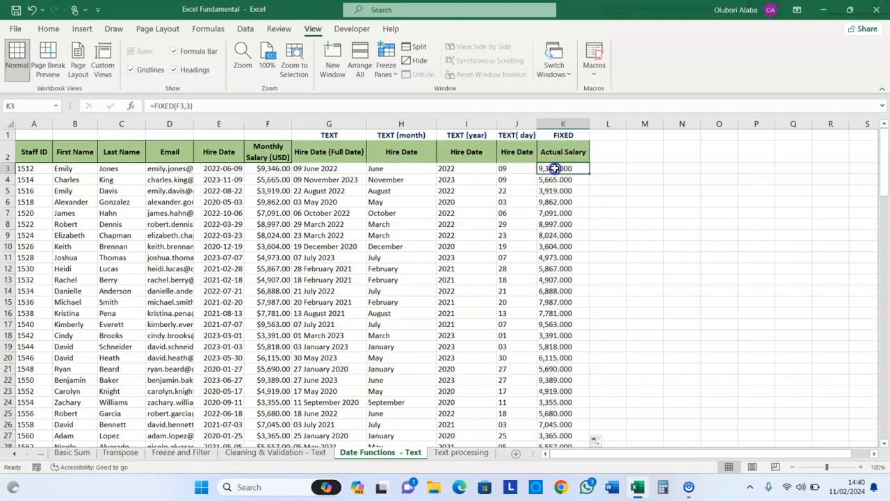
click(189, 105)
key(BackSpace)
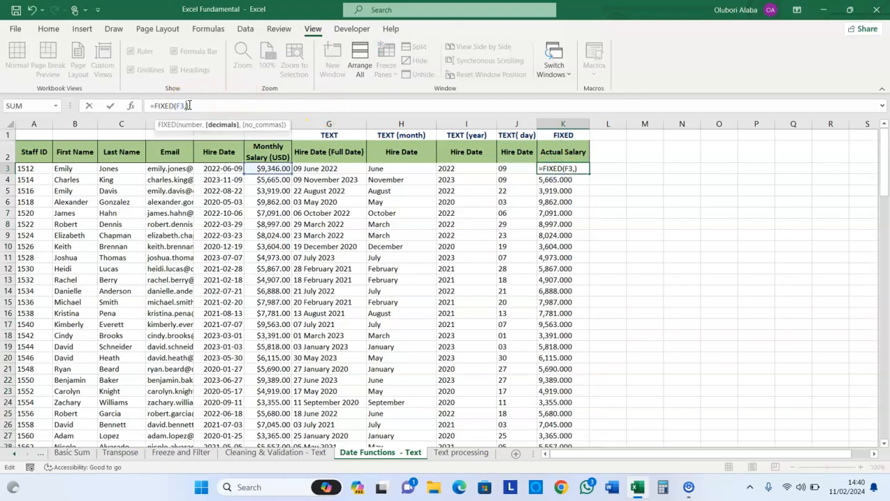
text(2)
key(Return)
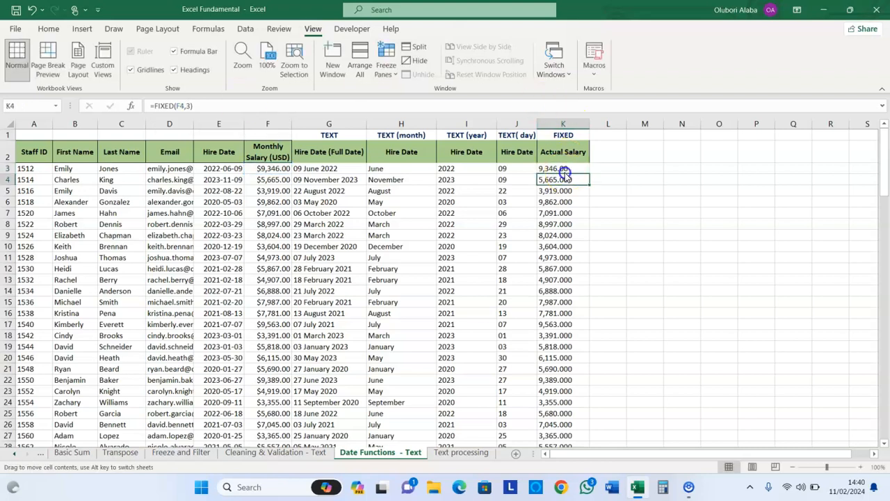
drag(565, 175, 565, 169)
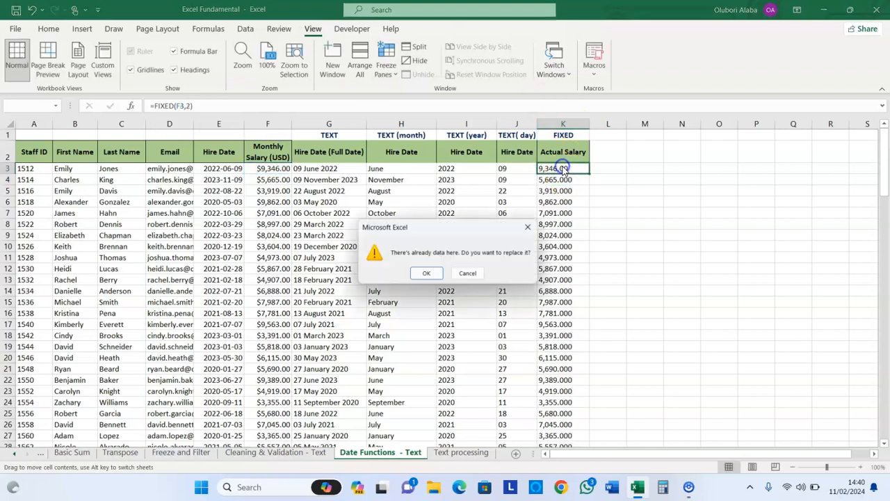
click(473, 273)
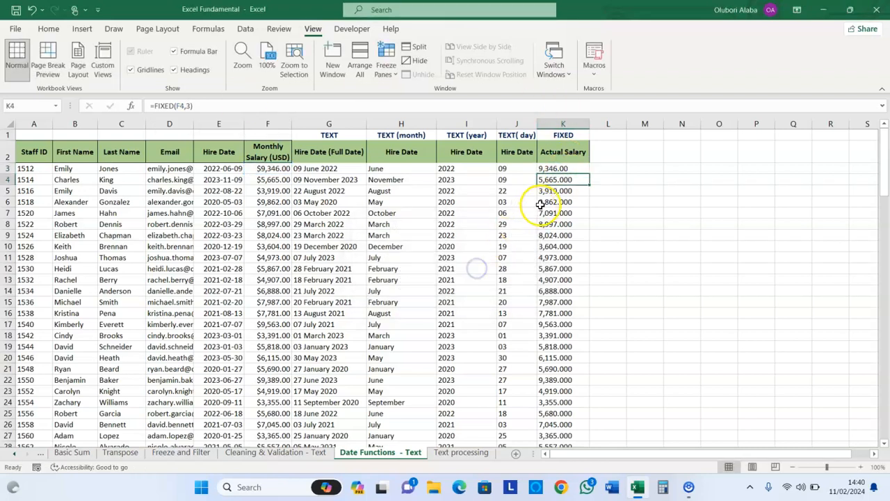
double_click(589, 174)
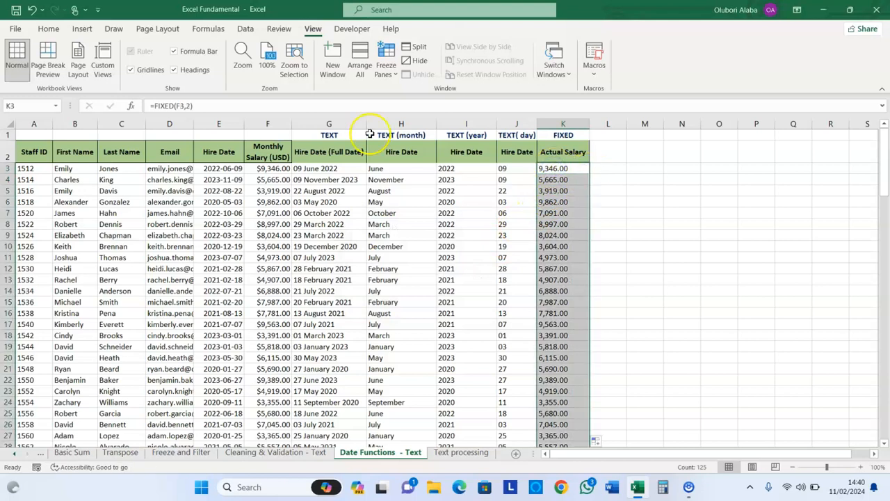
Step: Change the decimals in K3's FIXED formula to 5 and fill it down the Actual Salary column
click(189, 105)
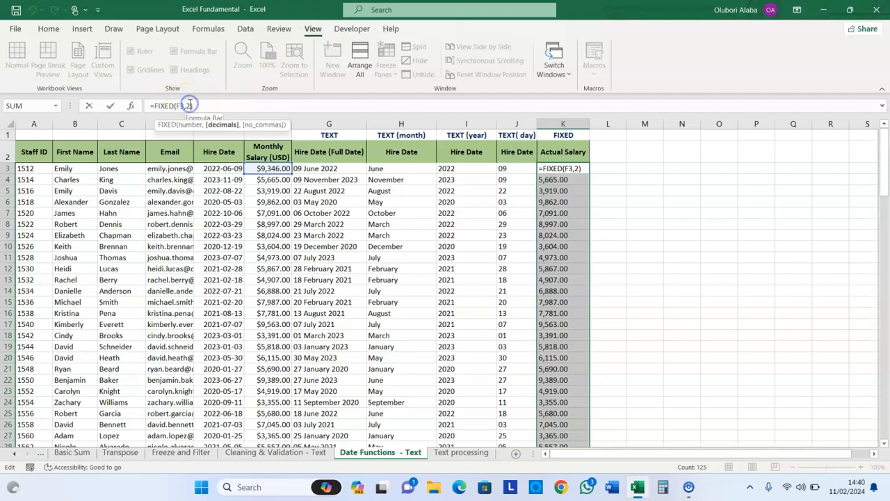
key(BackSpace)
text(5)
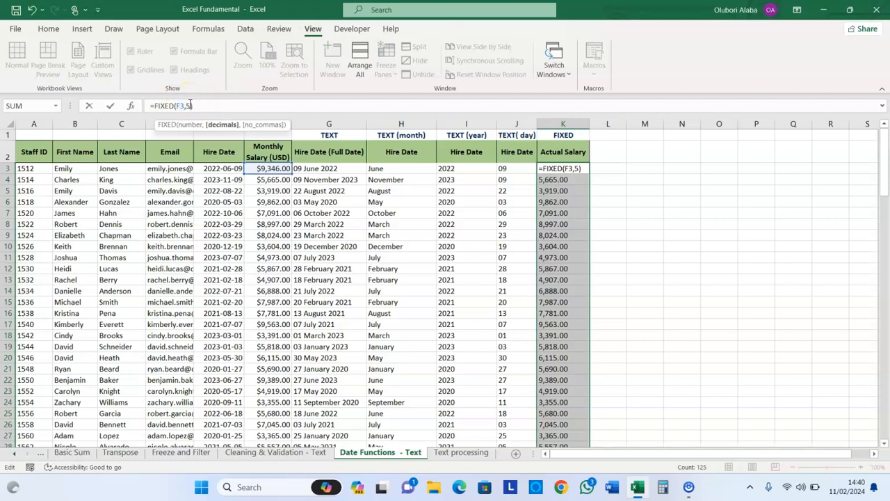
key(Return)
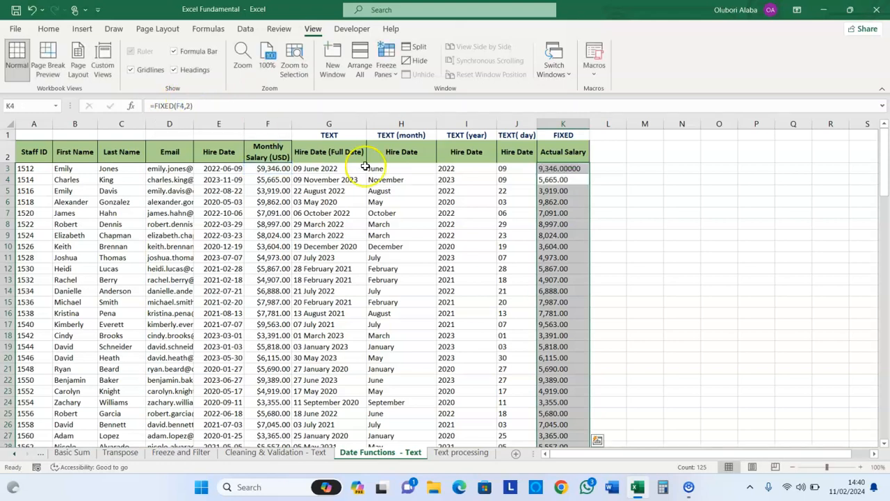
click(550, 167)
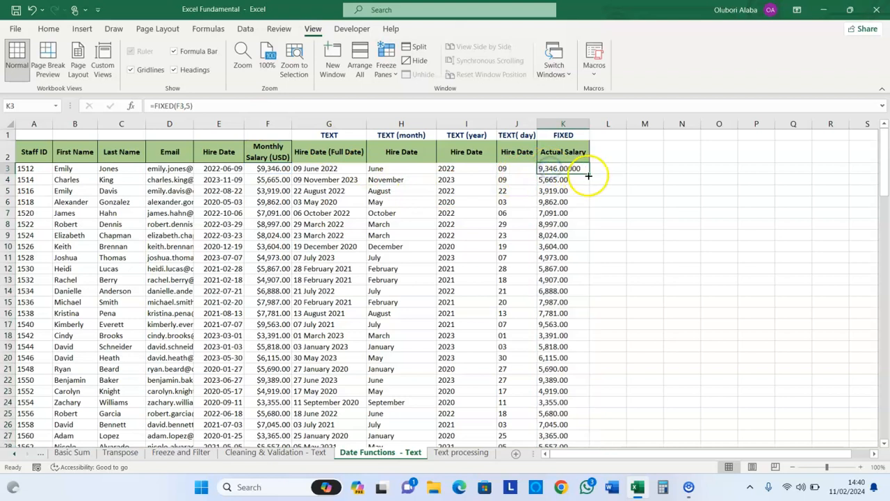
double_click(591, 173)
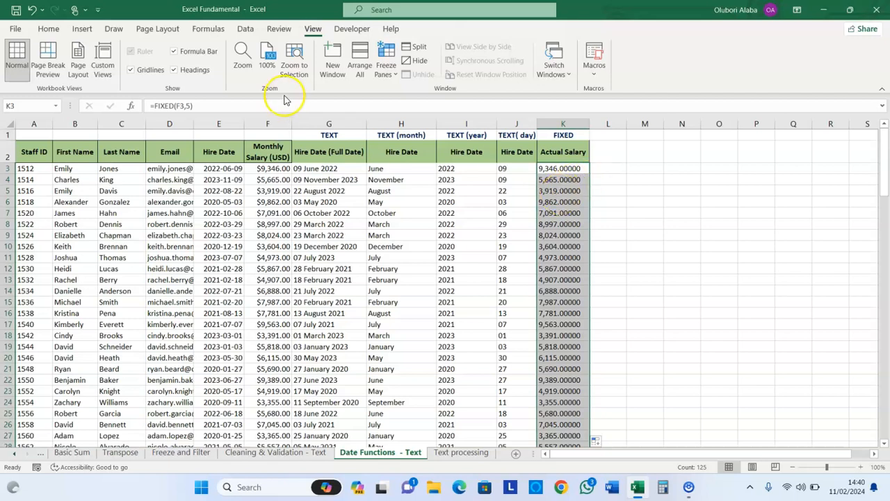
Step: Restore K3's formula to =FIXED(F3,2) and fill it down the Actual Salary column
click(190, 106)
key(BackSpace)
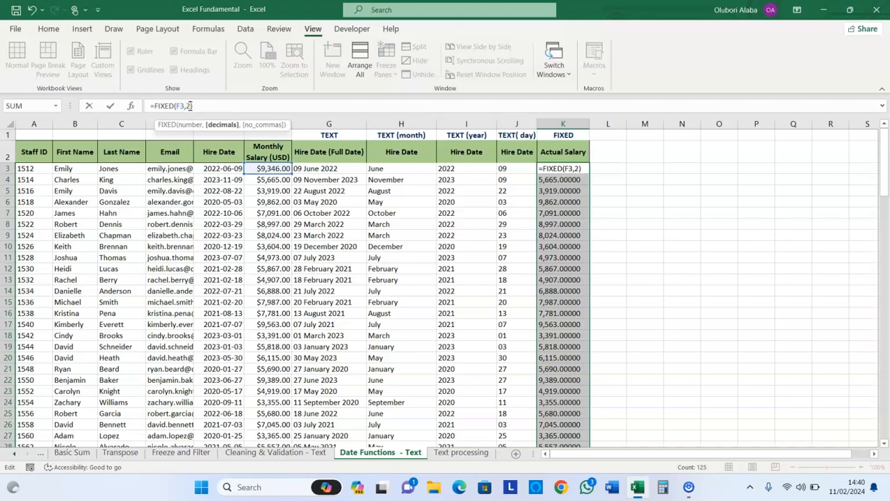
text(2)
key(Return)
drag(569, 168, 591, 173)
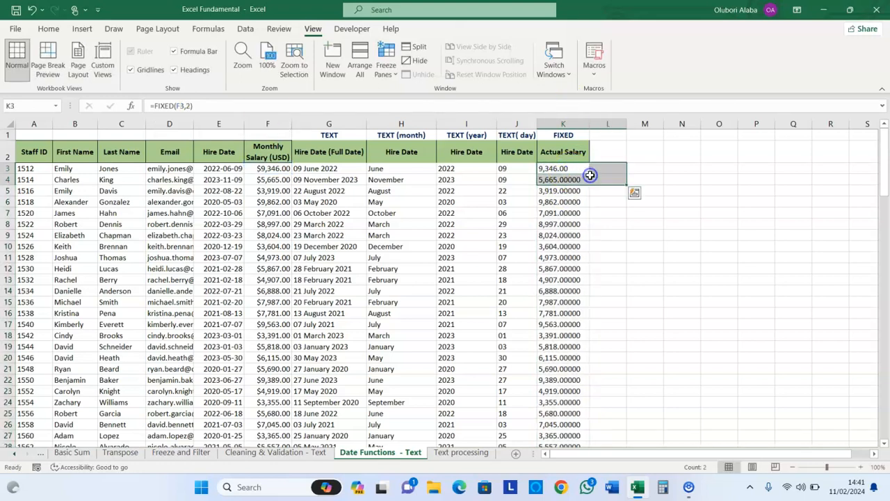
click(583, 177)
click(577, 168)
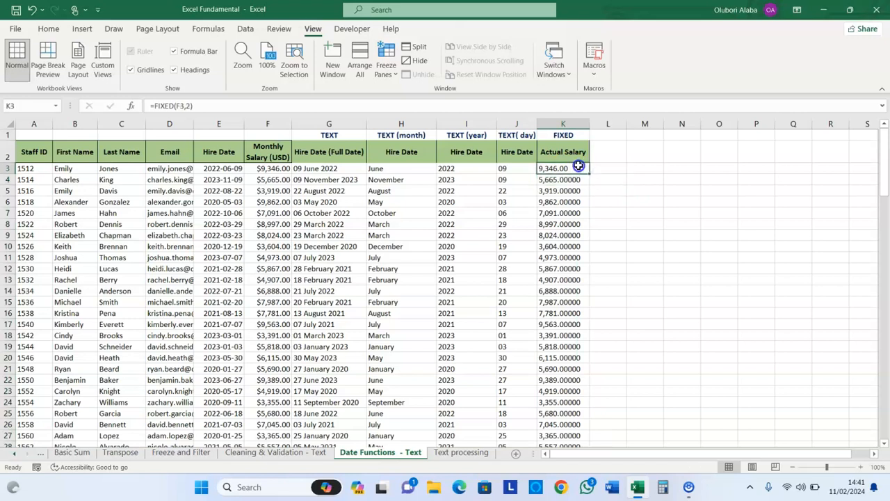
double_click(589, 174)
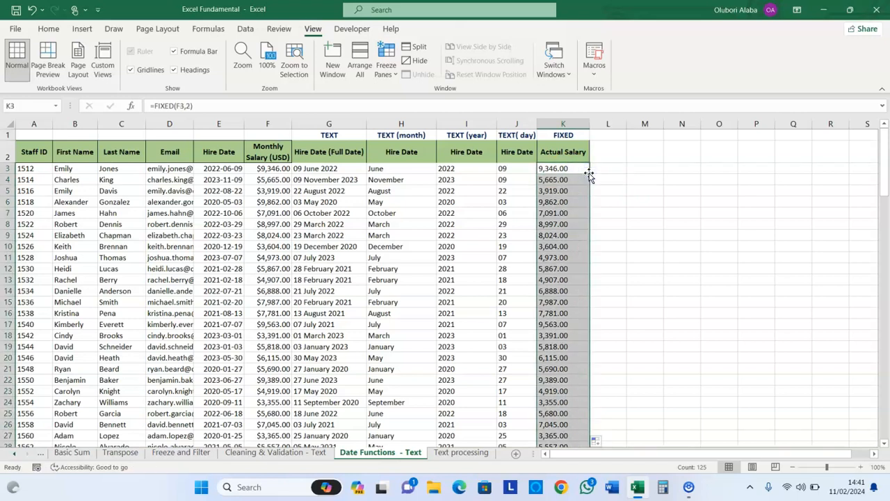